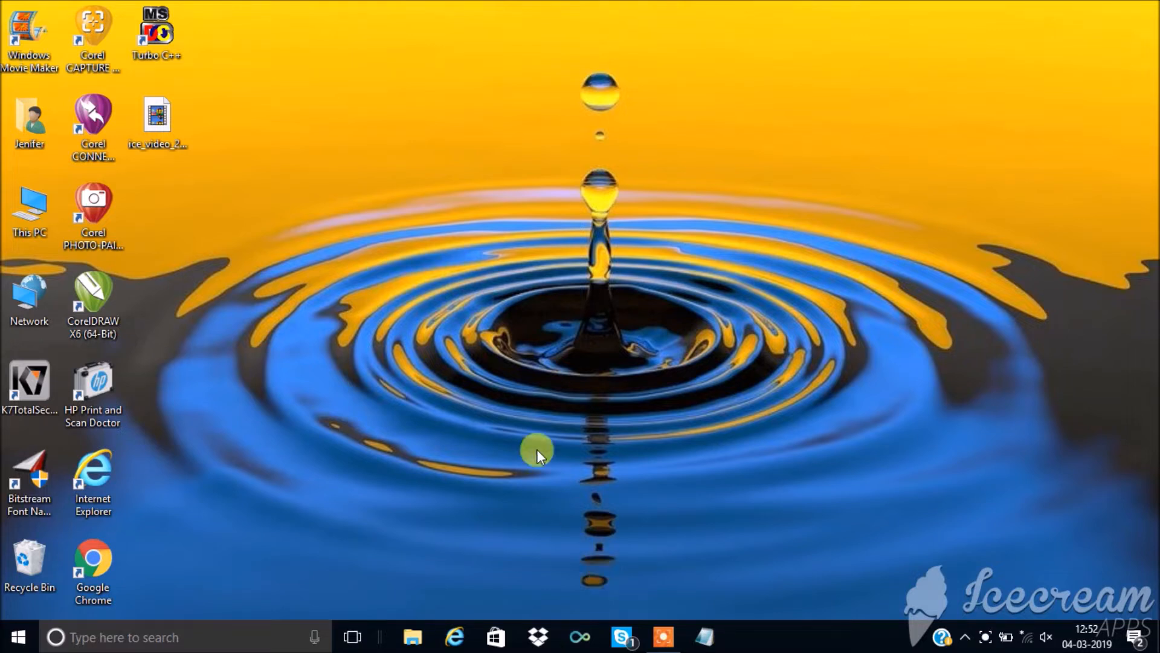
# Open Windows Movie Maker and add the intro clip LEGEND_20180916_235623.mp4 from the Videos folder
pyautogui.doubleClick(18, 37)
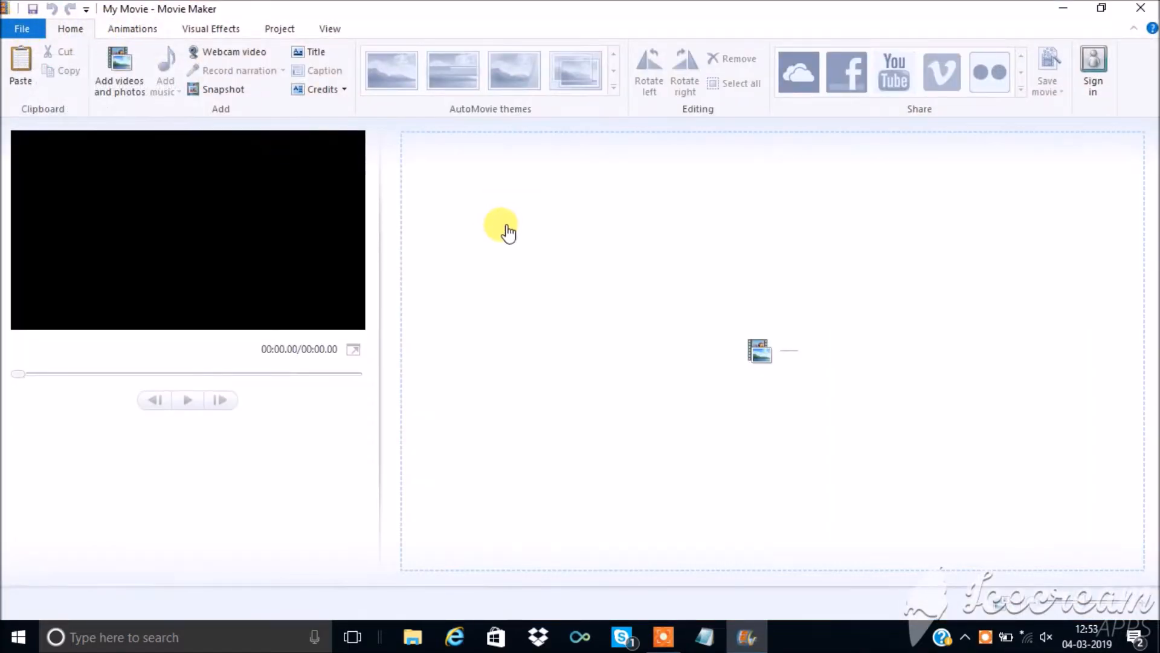
pyautogui.click(116, 96)
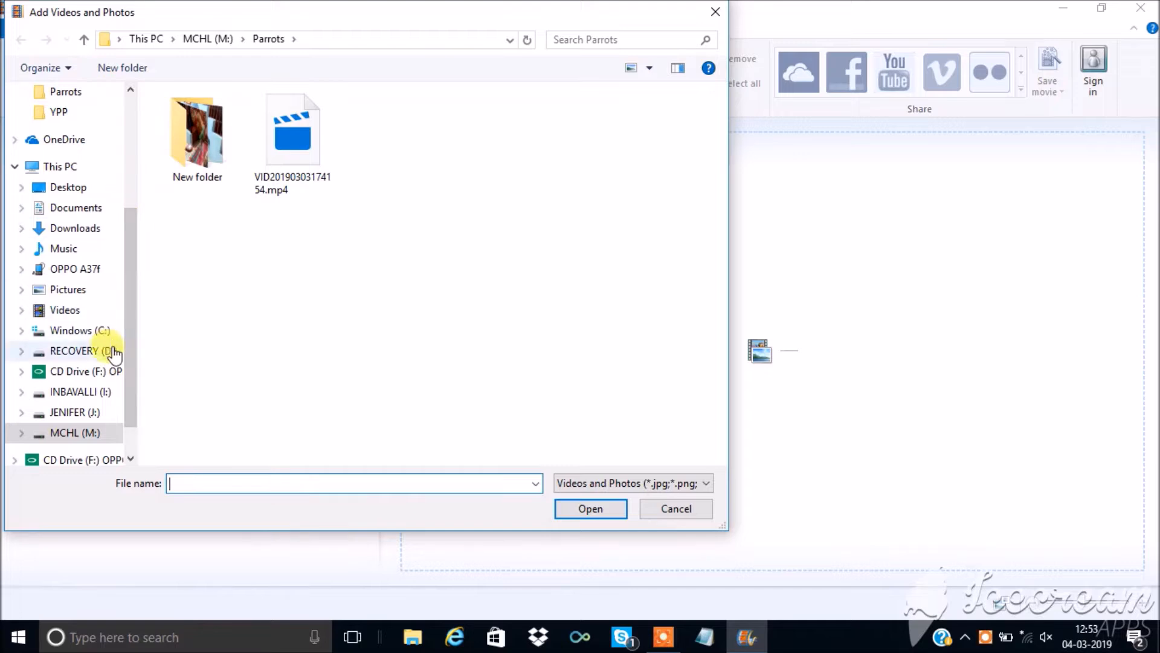
pyautogui.click(64, 310)
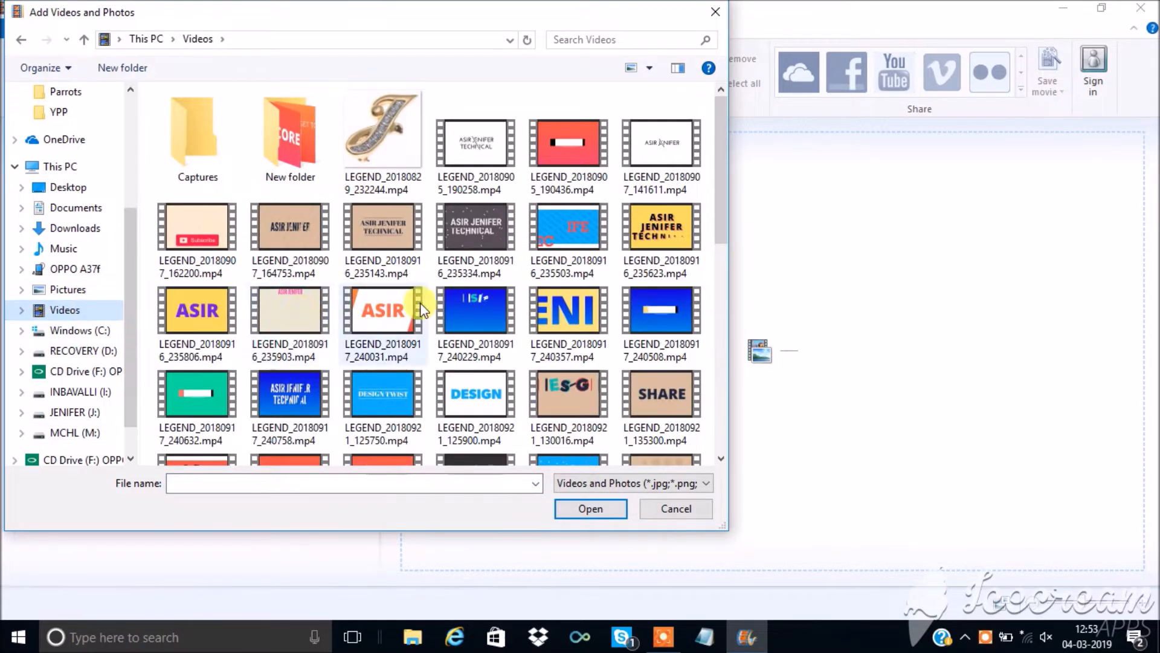
pyautogui.scroll(-3, 444, 308)
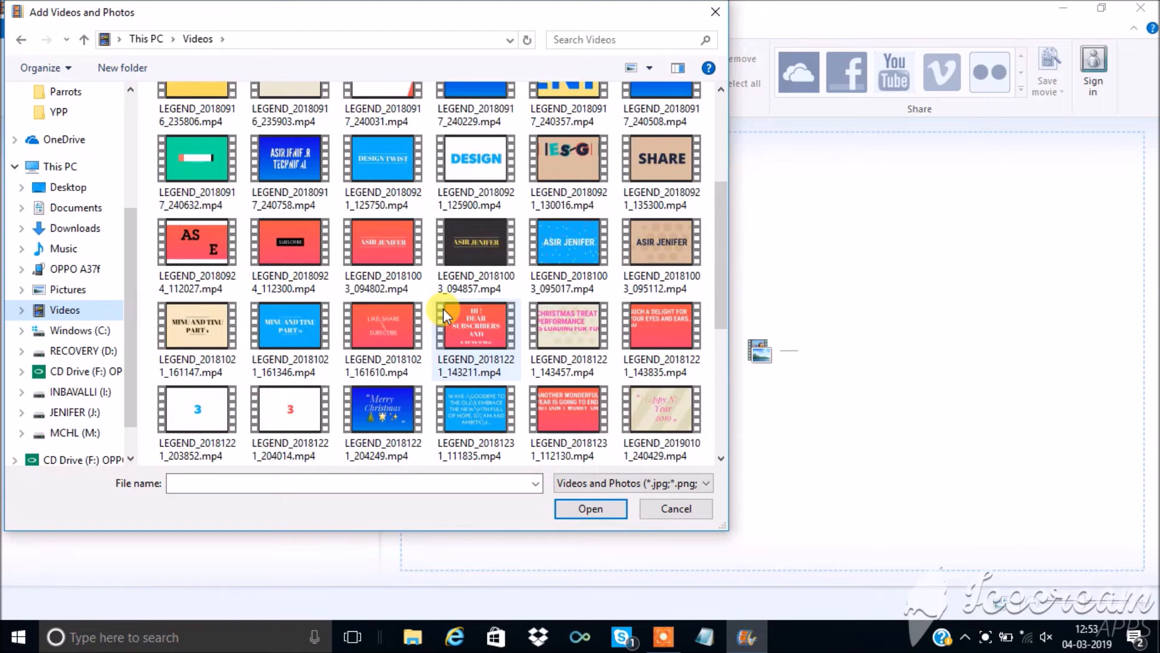
pyautogui.scroll(-3, 443, 309)
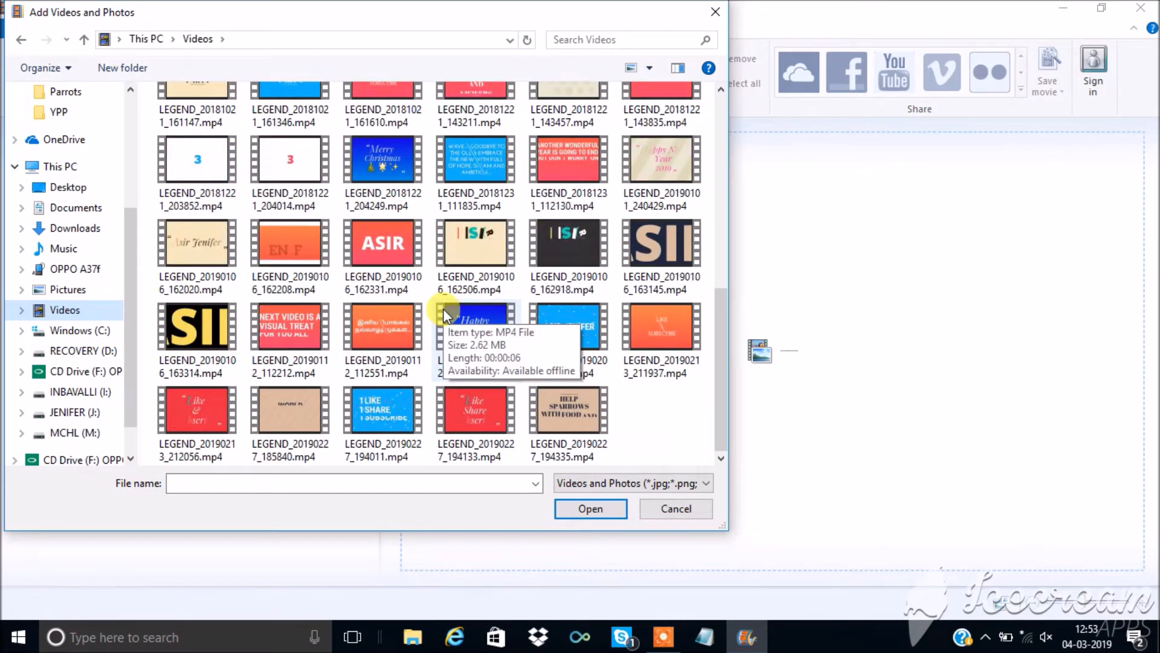
pyautogui.scroll(10, 444, 308)
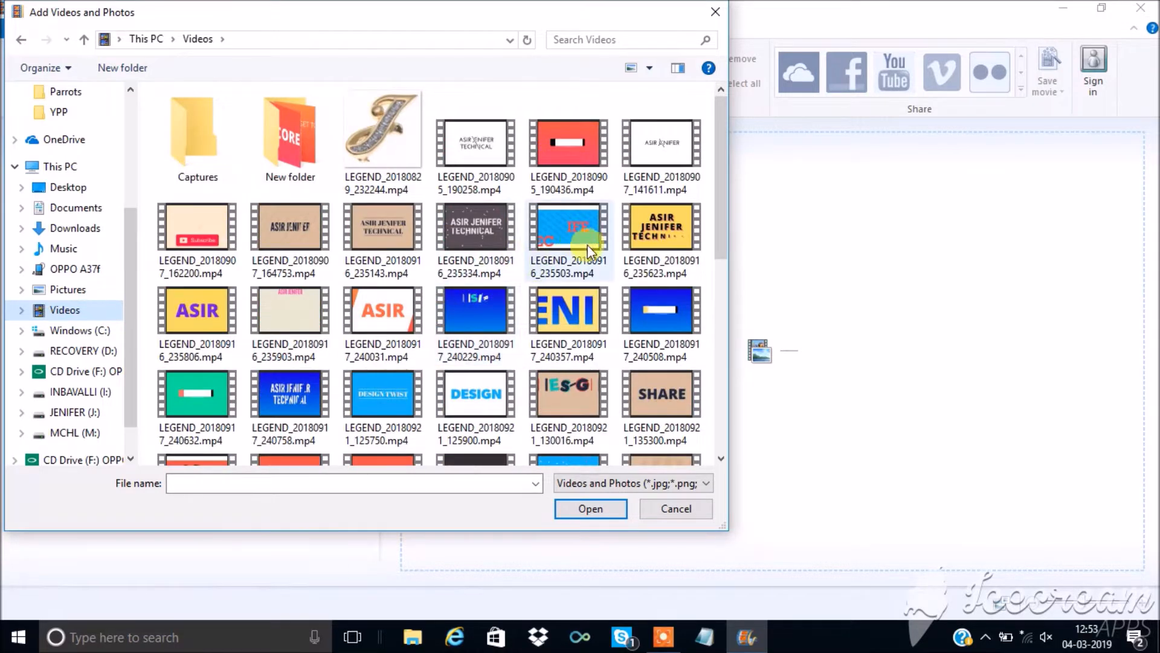
pyautogui.click(662, 240)
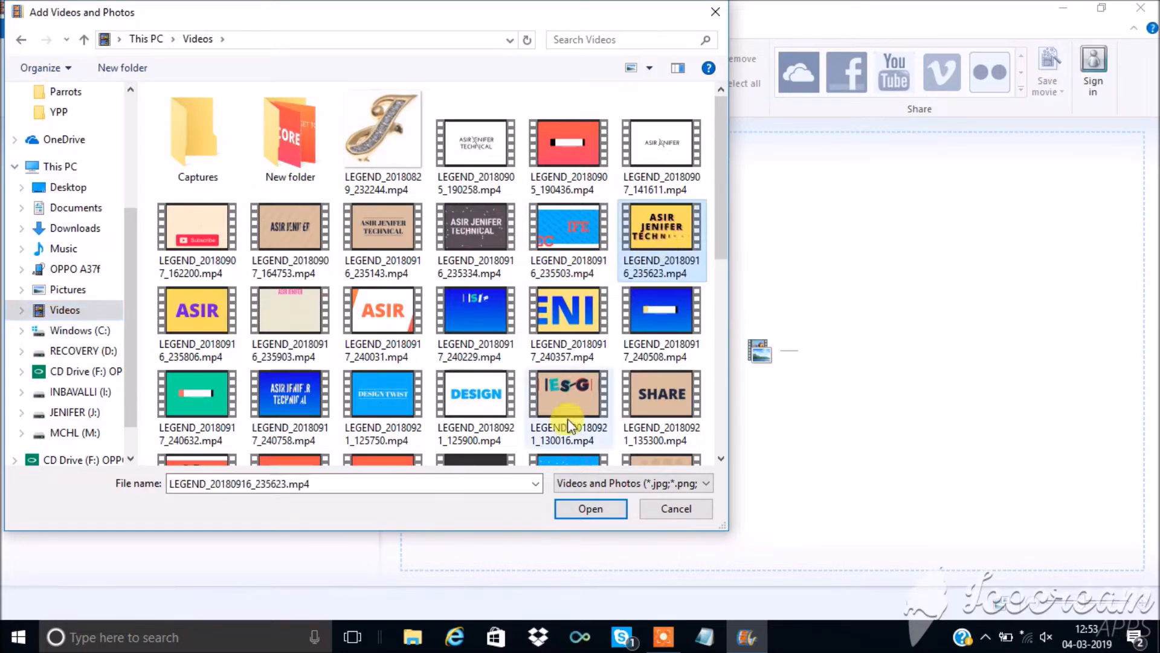
pyautogui.click(574, 511)
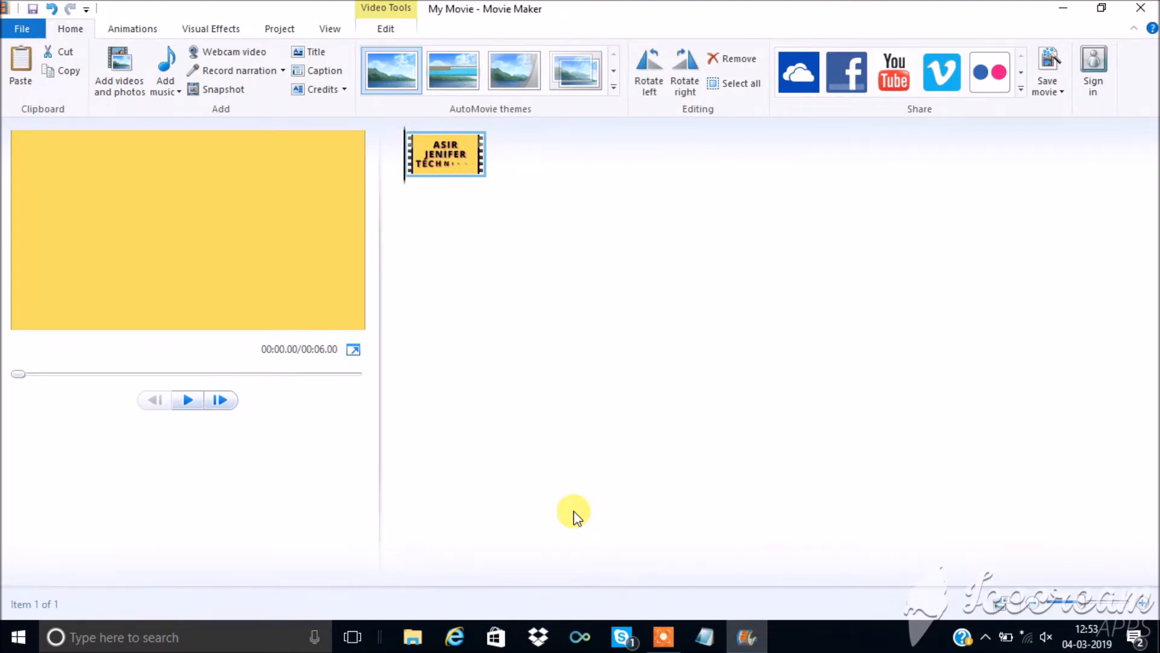
# Play the intro clip through, return to its beginning and play it once more
pyautogui.press('space')
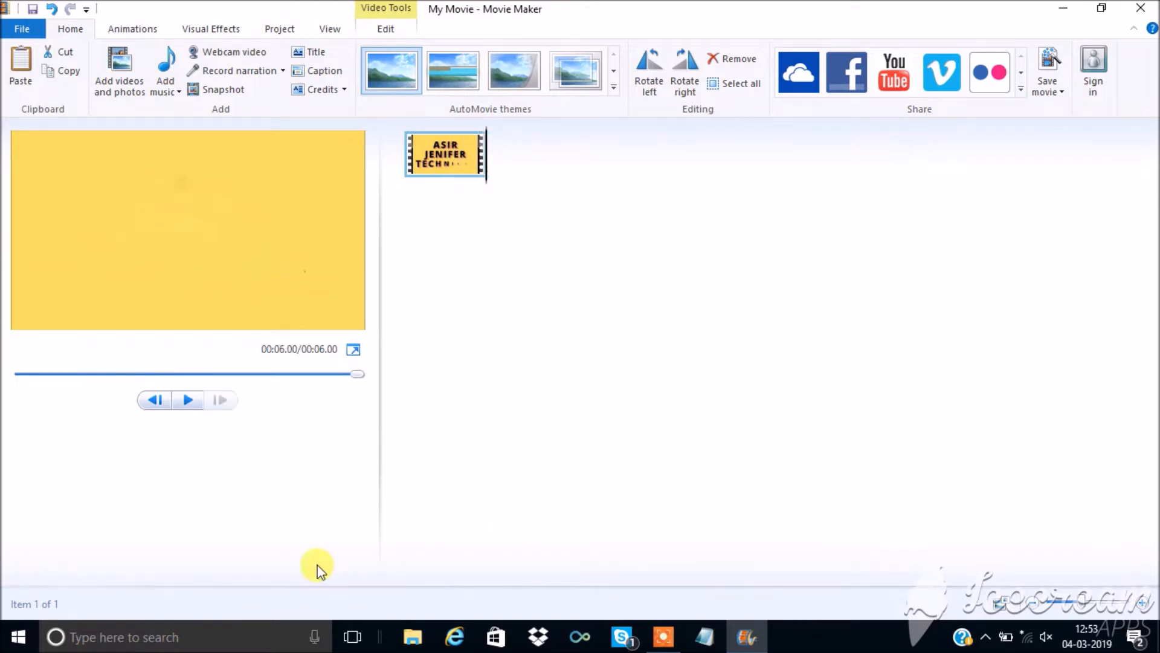
pyautogui.click(425, 151)
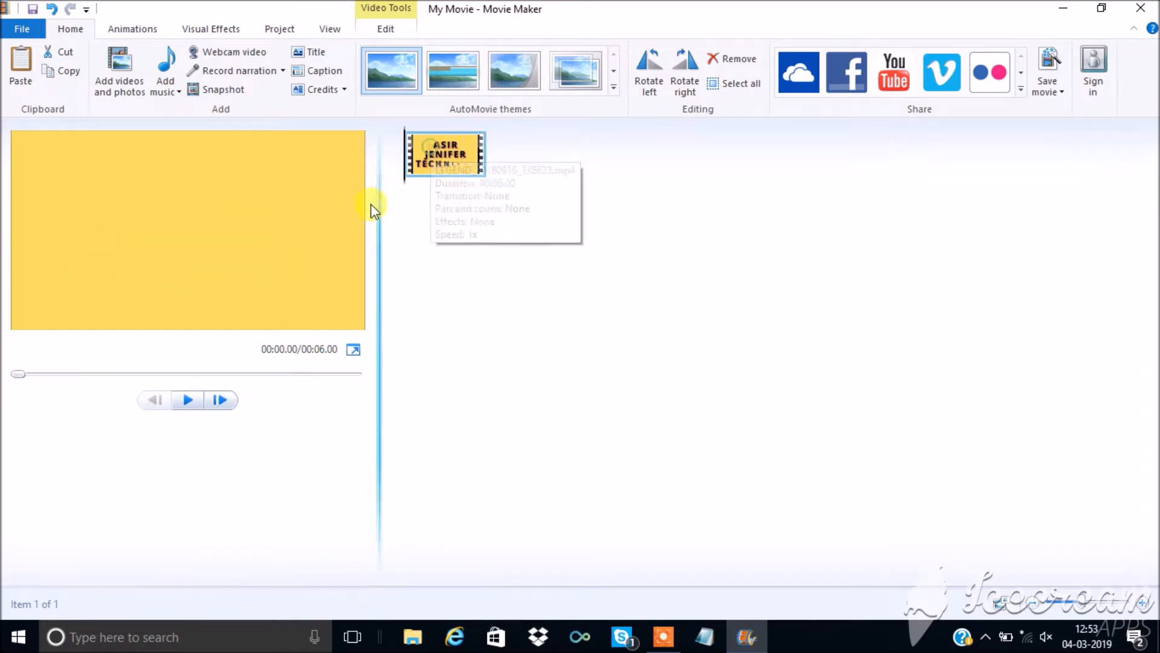
pyautogui.click(187, 400)
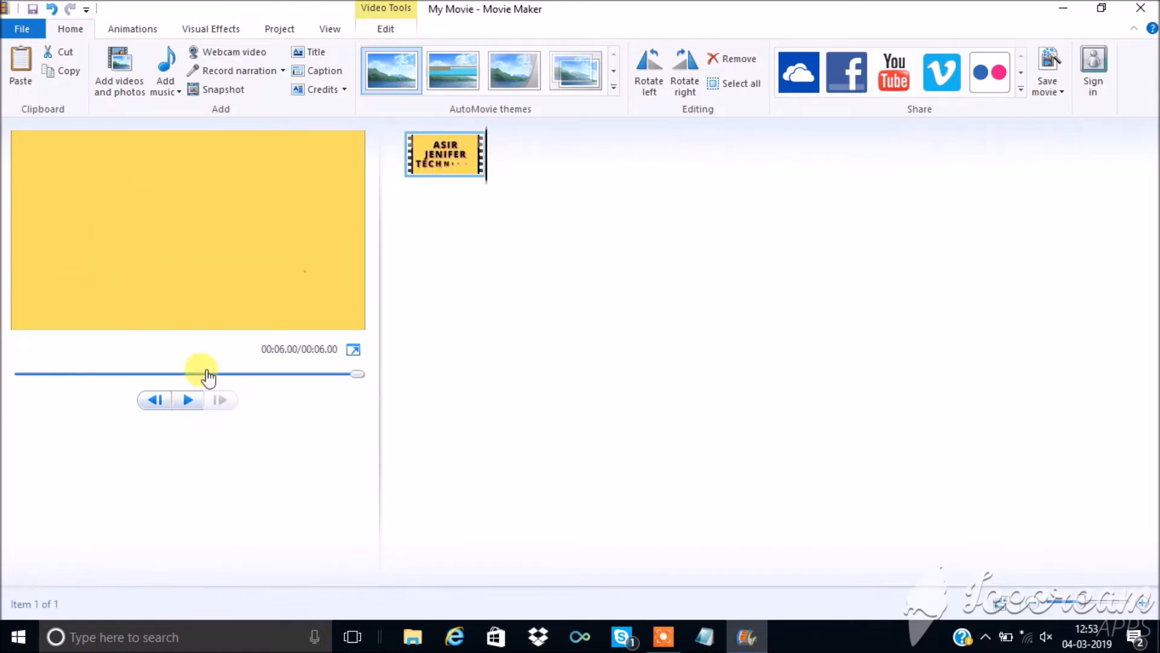
# Add the video VID20190303174154.mp4 from the Parrots folder on the MCHL (M:) drive
pyautogui.click(422, 165)
pyautogui.click(133, 90)
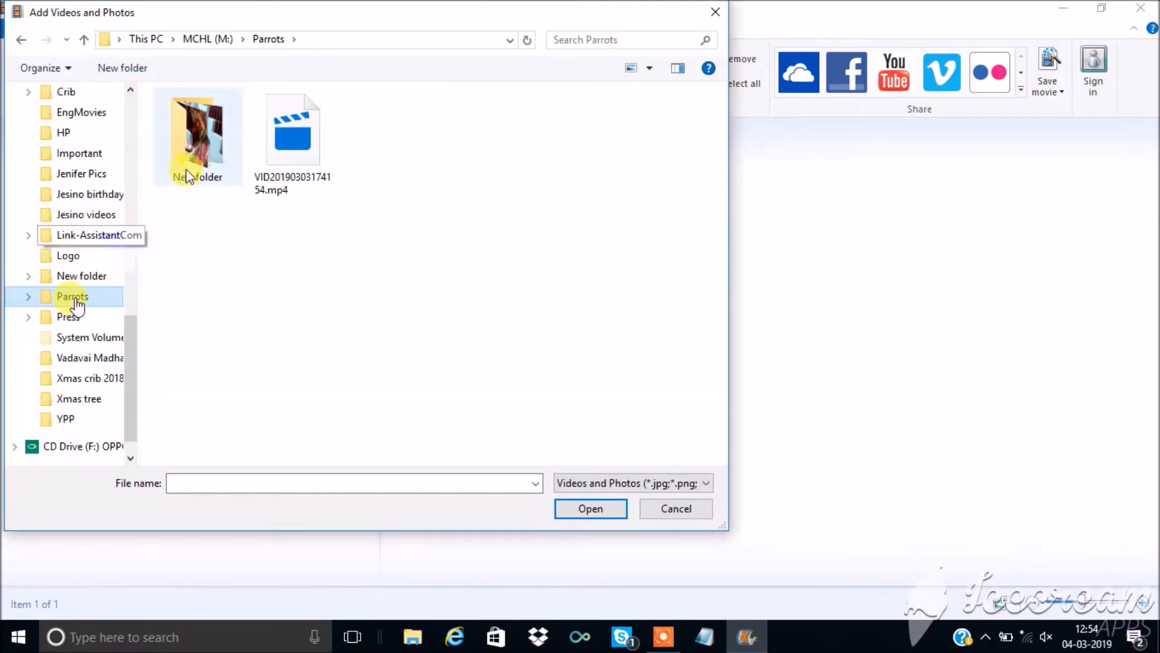
pyautogui.doubleClick(292, 136)
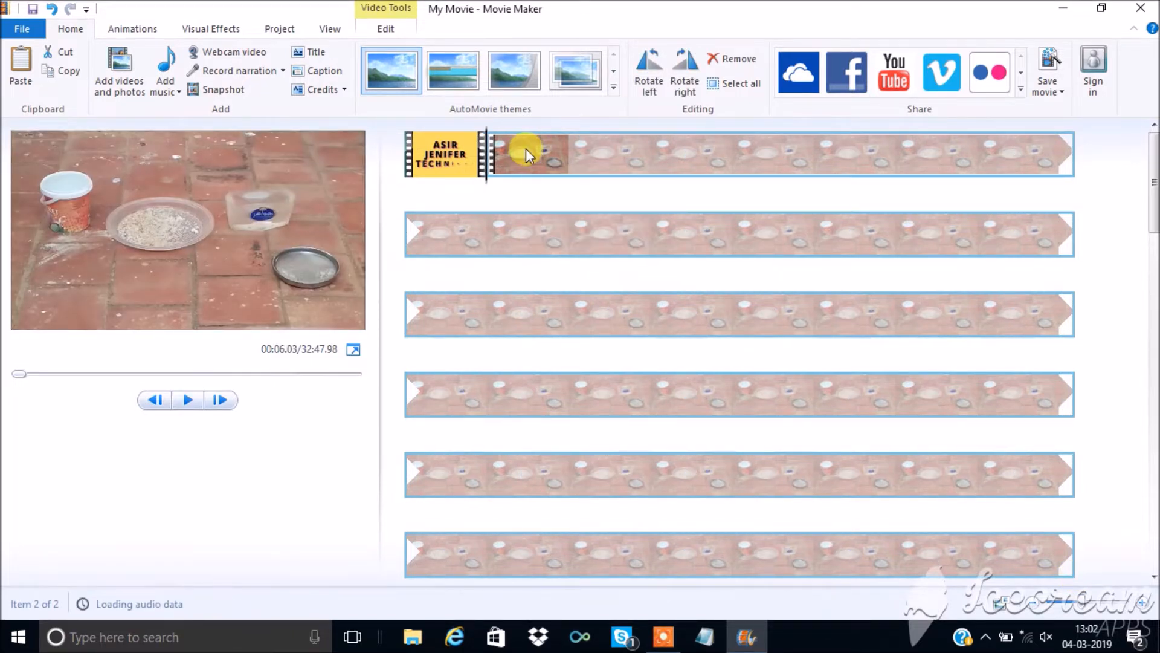
# Open the video volume control for the bird-feeding clip and play the clip
pyautogui.click(398, 18)
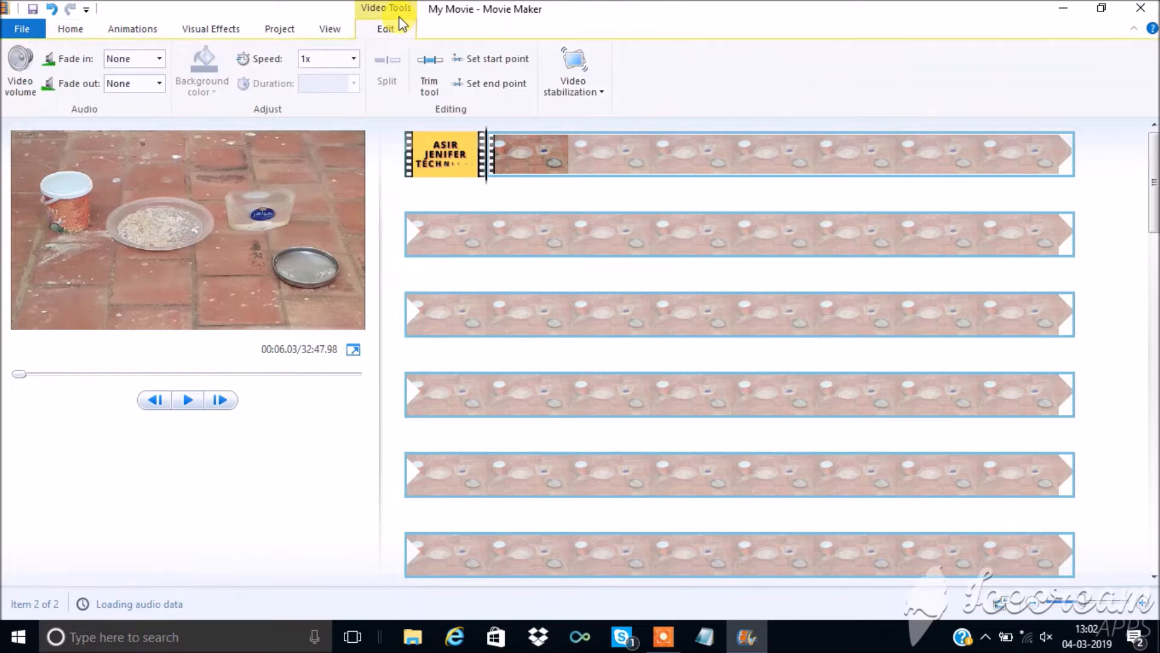
pyautogui.click(27, 80)
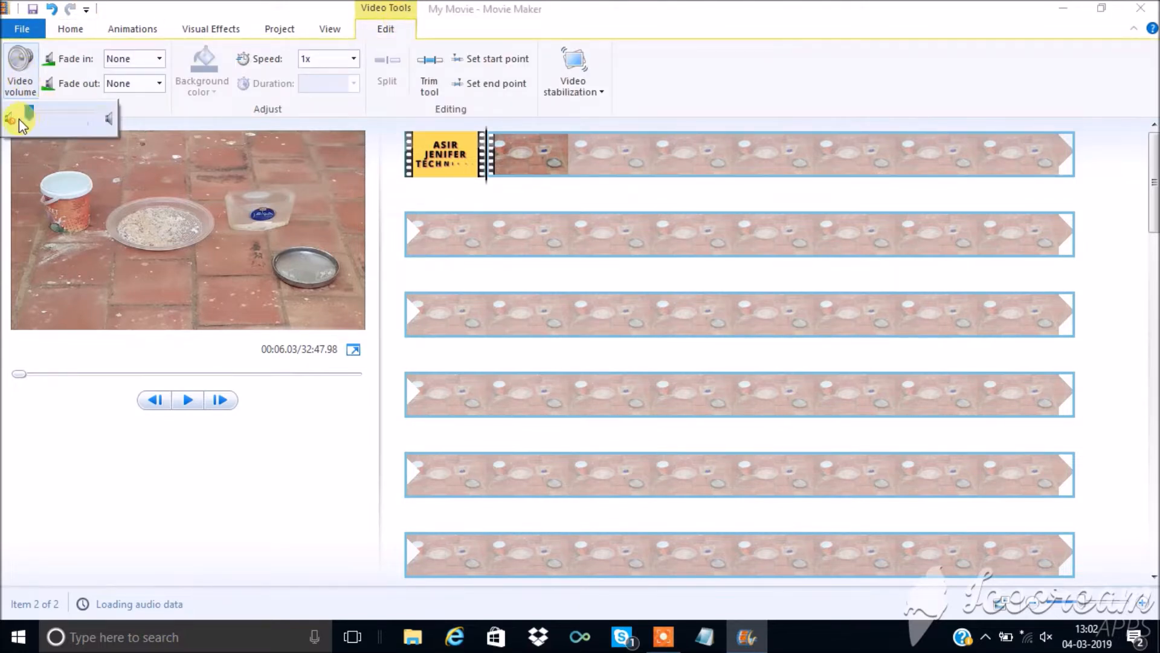
pyautogui.click(514, 160)
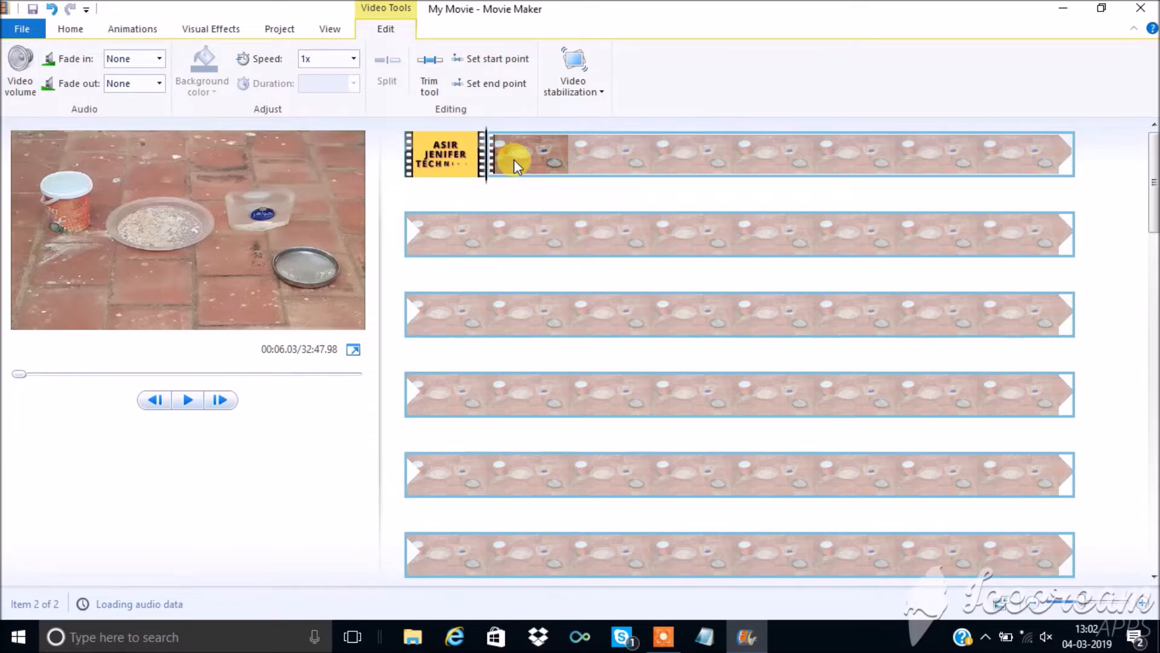
pyautogui.press('space')
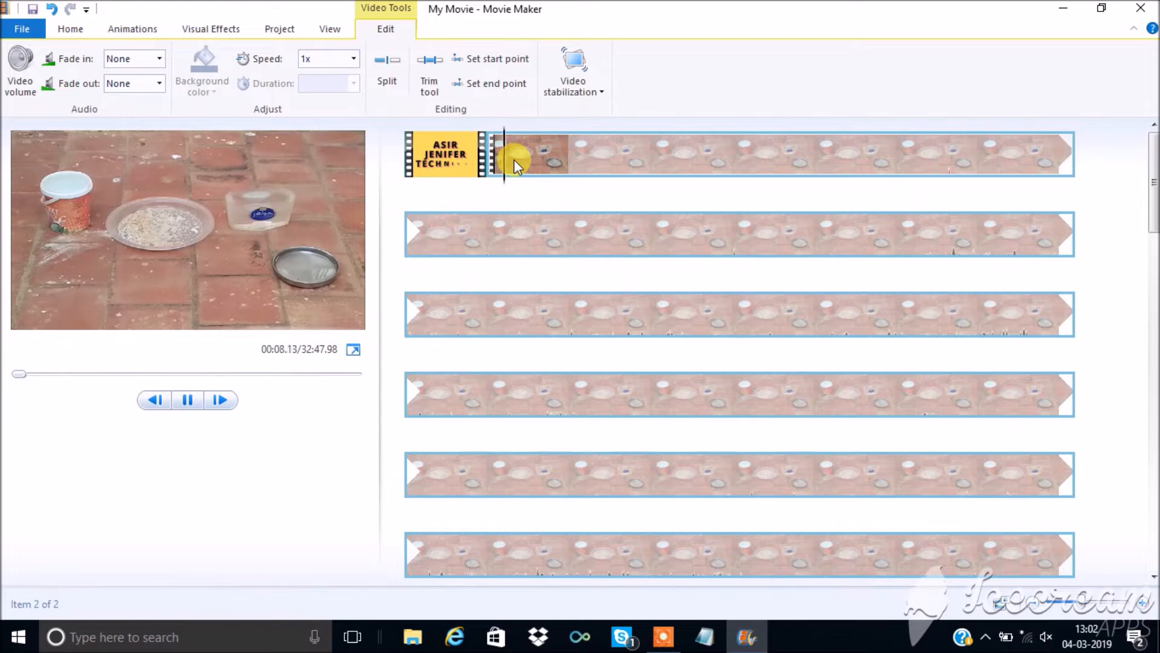
# Set the playback speed of the bird-feeding clip to 4x
pyautogui.click(513, 153)
pyautogui.click(354, 57)
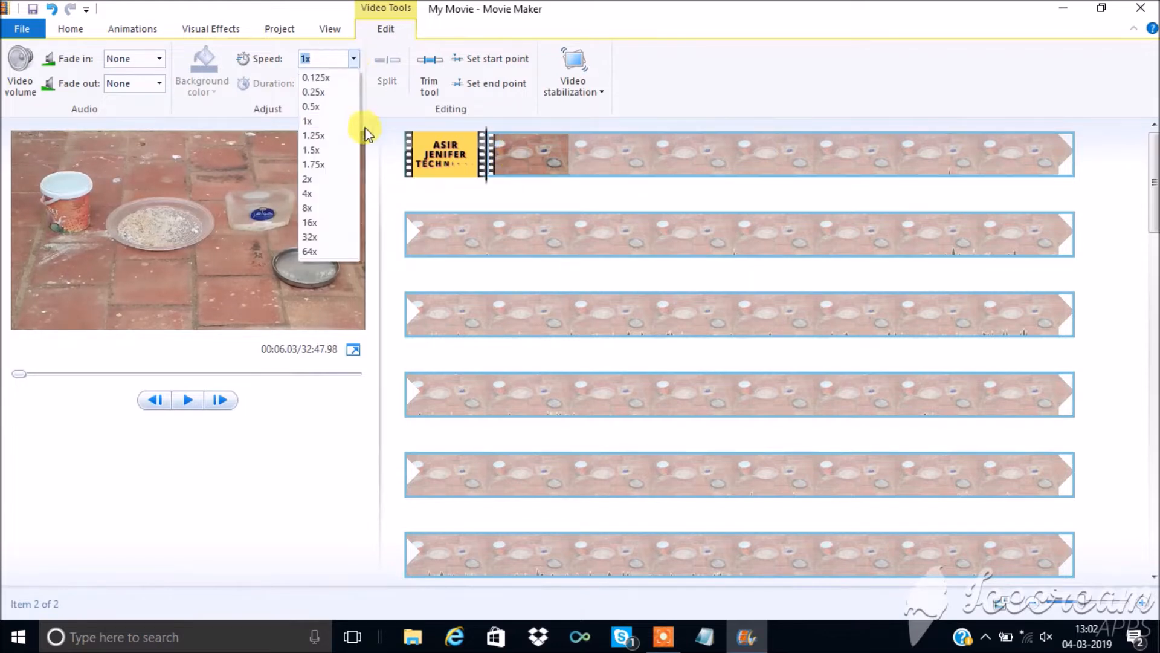
pyautogui.click(332, 191)
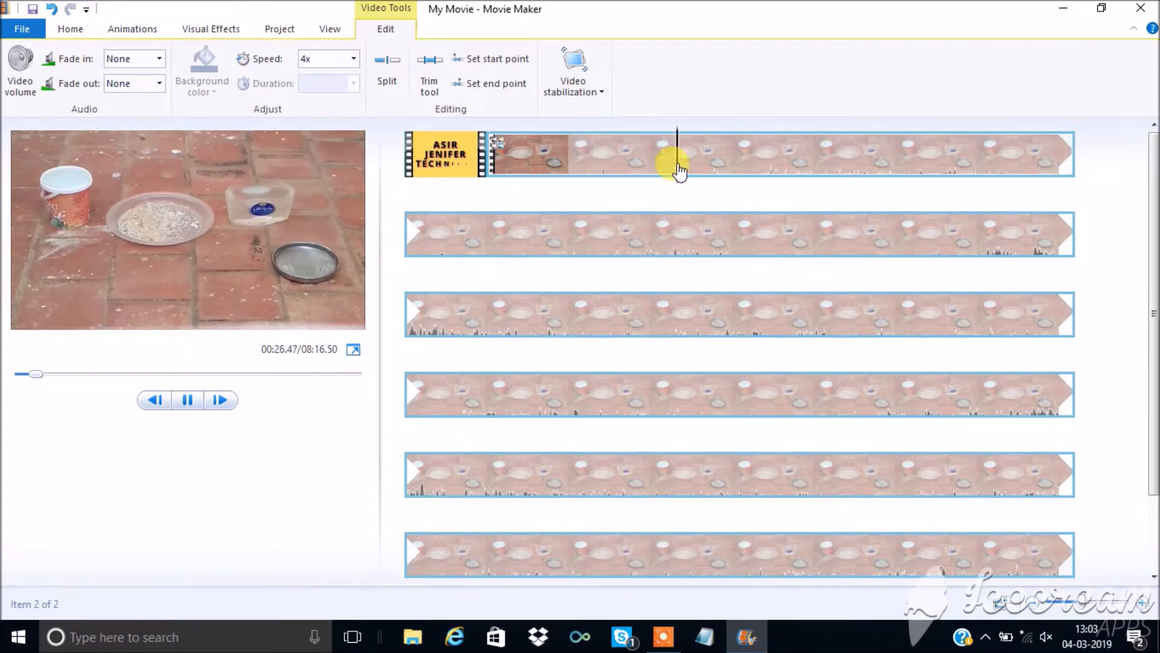
# Split the bird-feeding clip at about 00:27 and again at 00:33.50
pyautogui.click(397, 75)
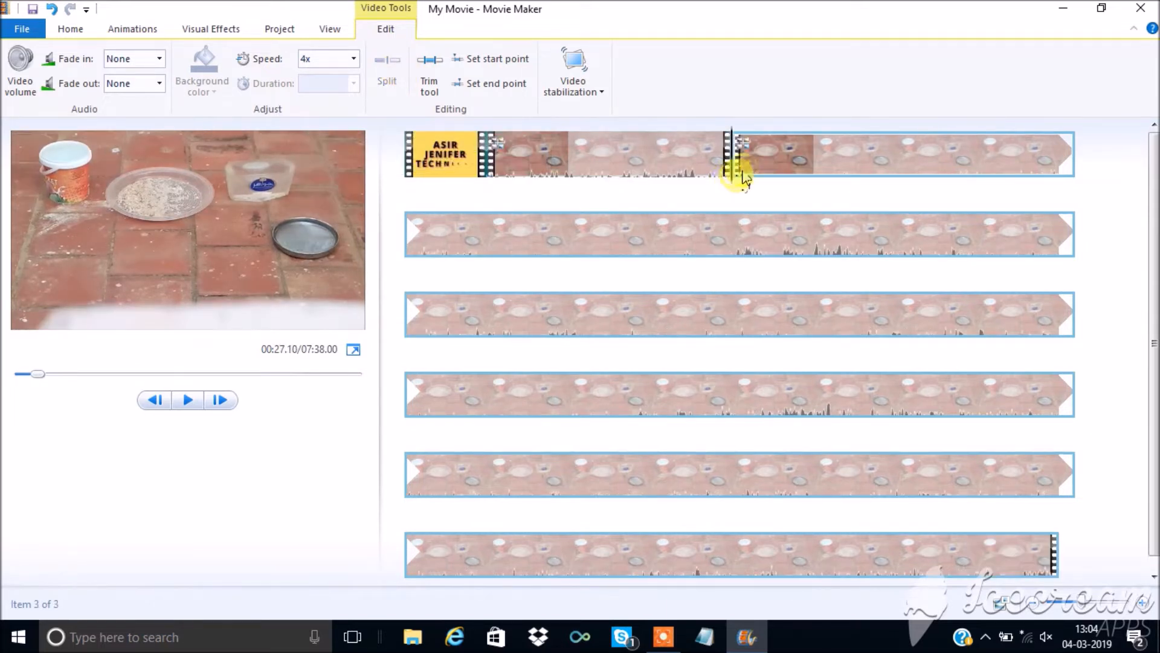
pyautogui.moveTo(732, 169); pyautogui.dragTo(785, 169)
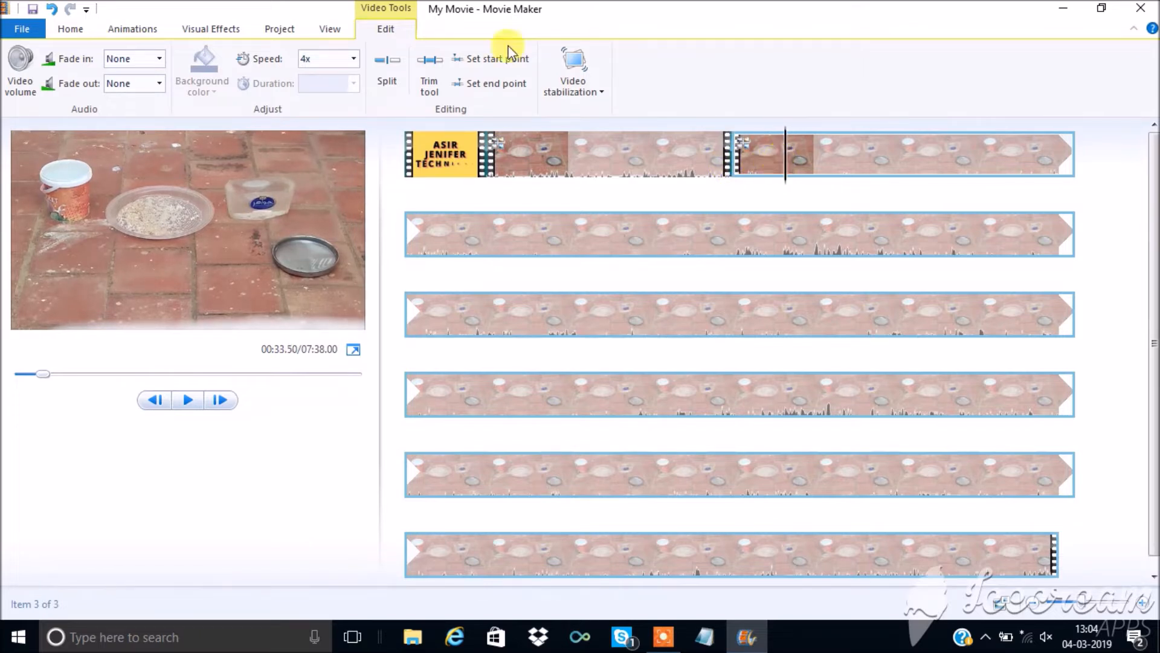
pyautogui.click(387, 69)
# Split the bird-feeding clip at 01:16.77 and remove the segment between 00:33.50 and that point
pyautogui.click(1014, 177)
pyautogui.moveTo(609, 254); pyautogui.dragTo(521, 266)
pyautogui.press('i')
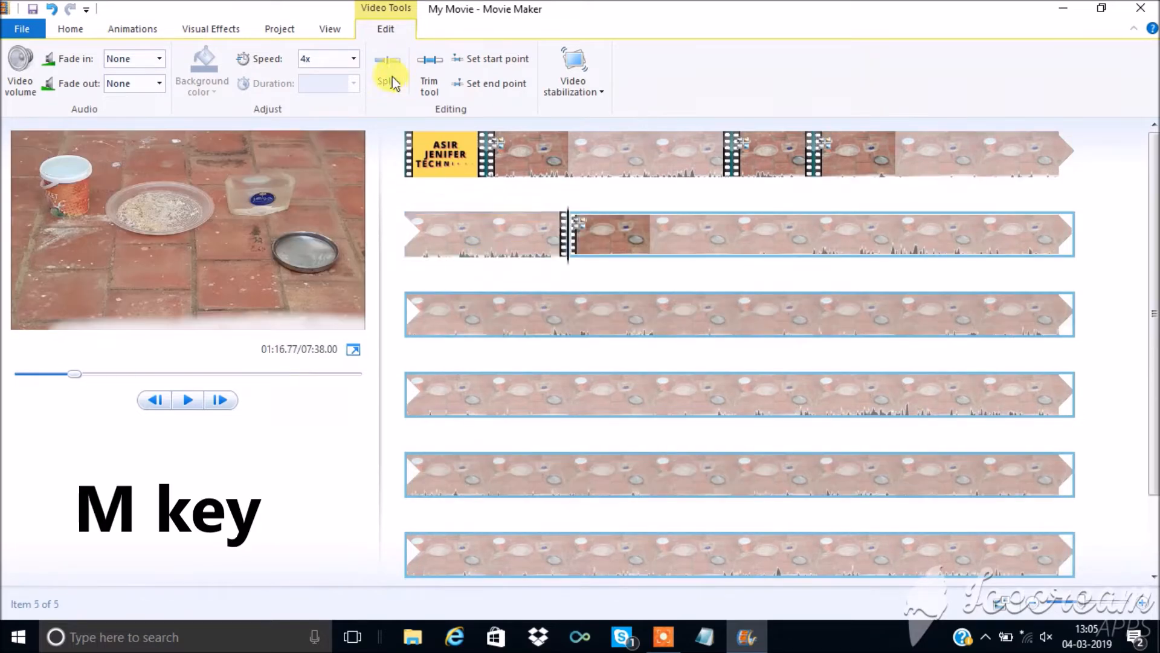
pyautogui.rightClick(480, 248)
# Split the remaining footage near the end of the first timeline row and at 01:34.40, and remove the segment in between
pyautogui.moveTo(822, 154); pyautogui.dragTo(900, 189)
pyautogui.click(970, 155)
pyautogui.press('m')
pyautogui.moveTo(441, 259); pyautogui.dragTo(750, 254)
pyautogui.click(387, 70)
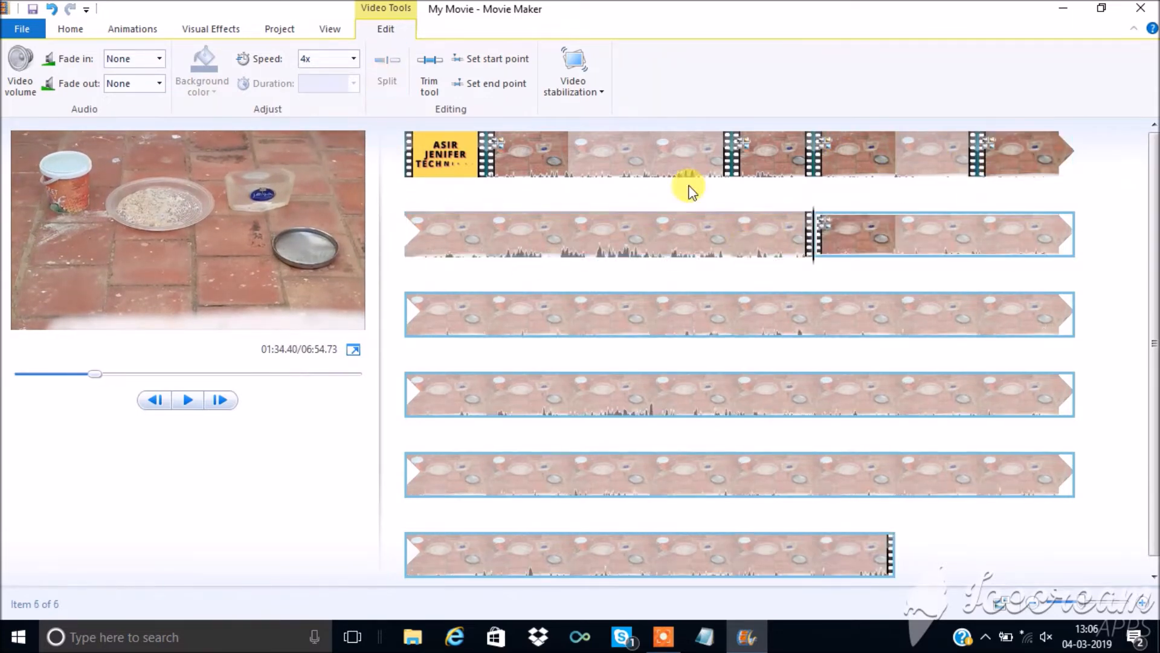
pyautogui.rightClick(710, 237)
pyautogui.click(746, 331)
# Play the remaining footage, split it at 01:00.73 and remove the unwanted segment after the cut
pyautogui.press('space')
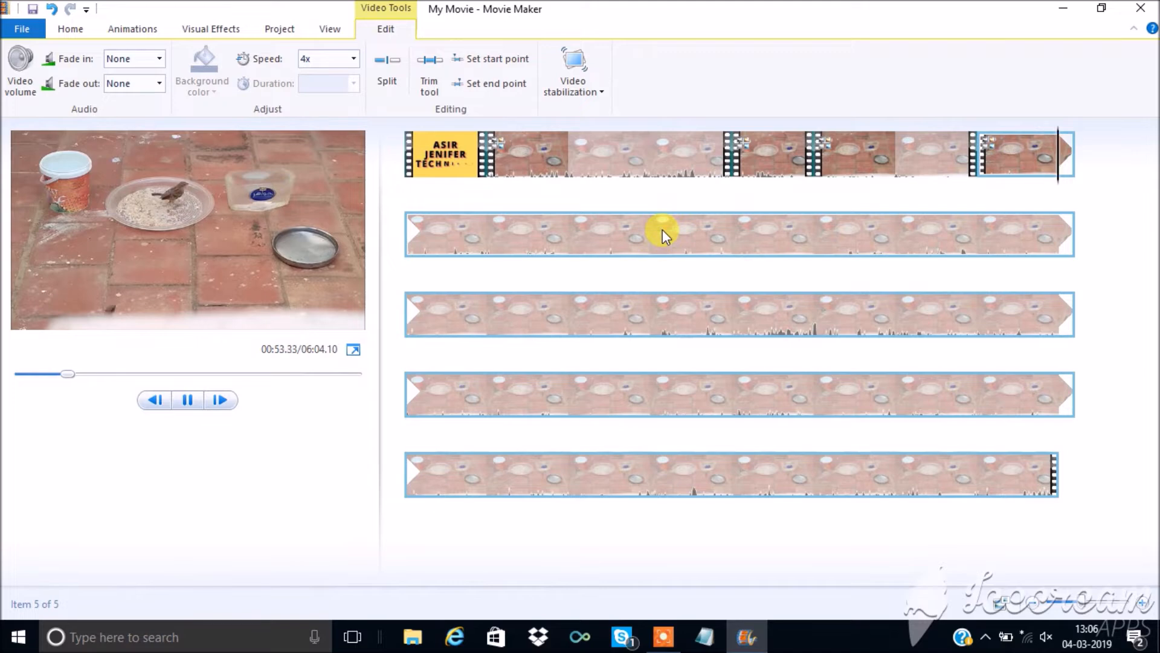
pyautogui.click(463, 243)
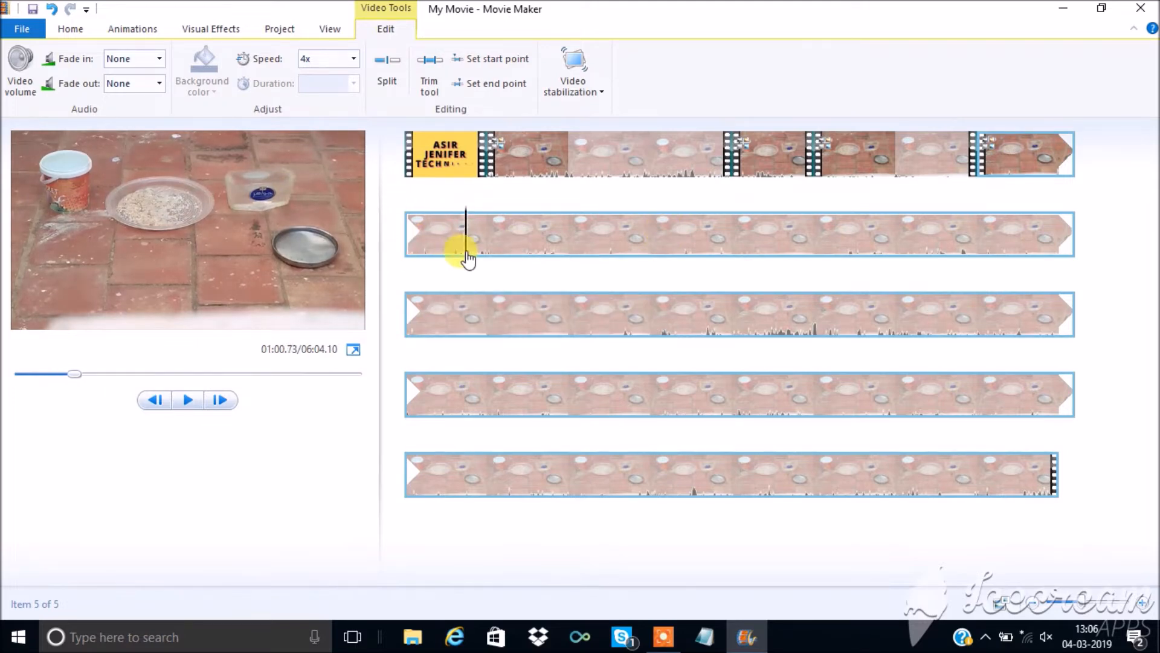
pyautogui.press('m')
pyautogui.rightClick(525, 220)
pyautogui.click(556, 326)
# Split the footage again further along the second timeline row and remove the next unwanted segment
pyautogui.press('m')
pyautogui.moveTo(571, 250); pyautogui.dragTo(735, 250)
pyautogui.rightClick(672, 237)
pyautogui.click(726, 347)
# Split the footage at about 01:11.50 and at the end of the unwanted stretch, and remove that stretch
pyautogui.click(188, 399)
pyautogui.click(619, 251)
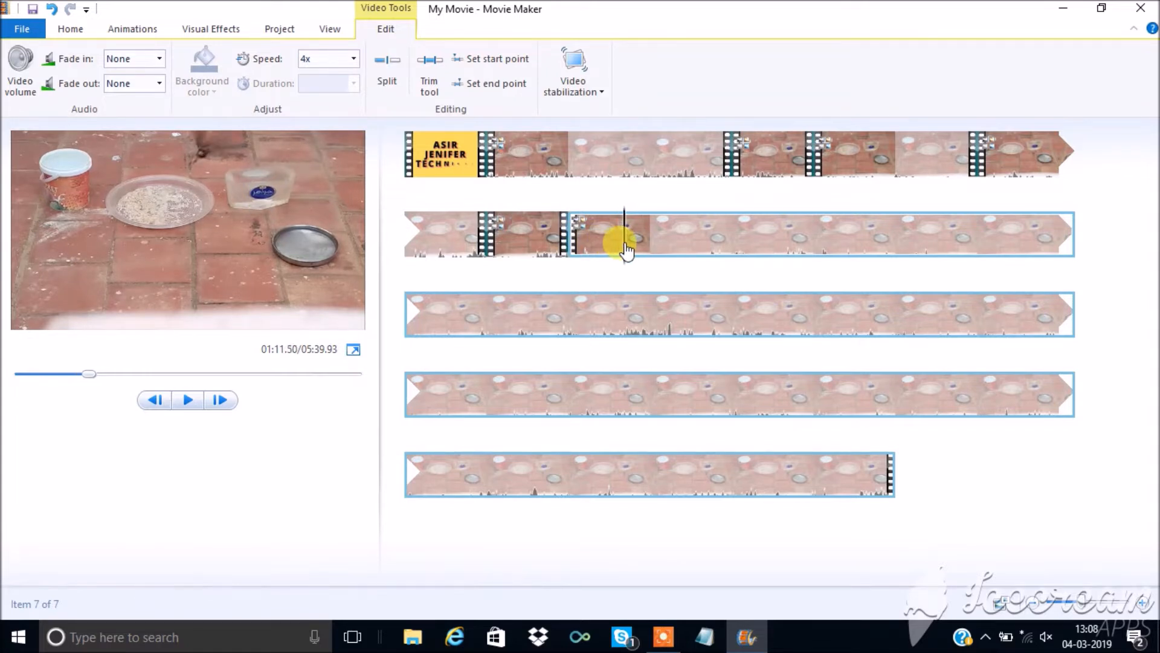
pyautogui.press('m')
pyautogui.click(671, 242)
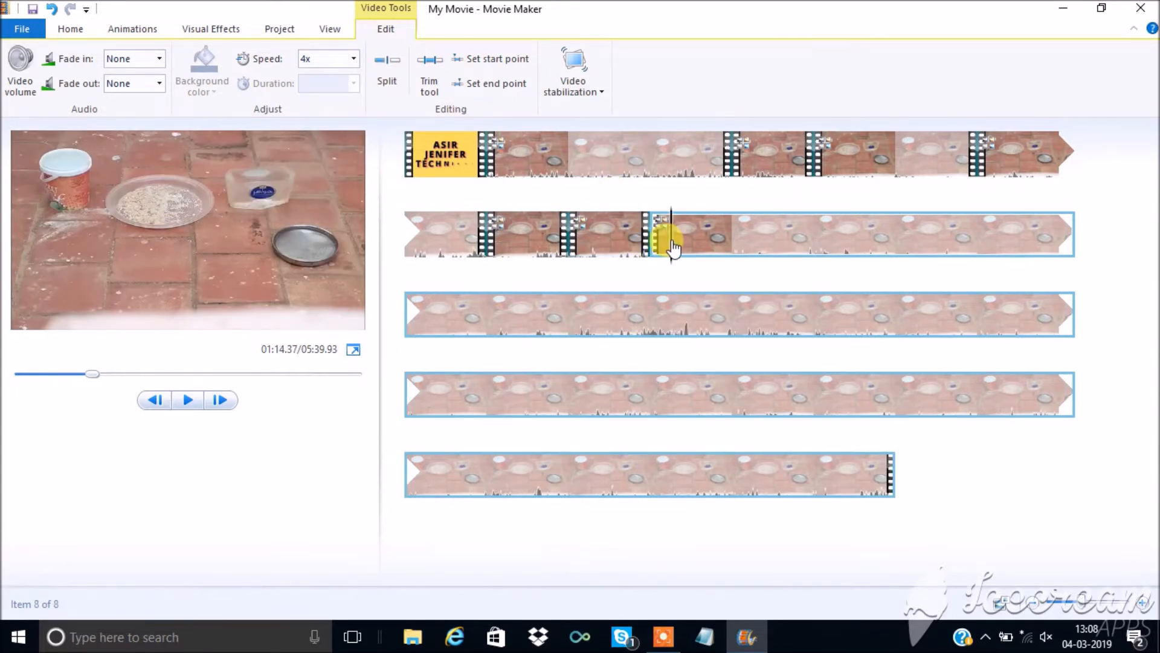
pyautogui.moveTo(673, 248); pyautogui.dragTo(1048, 254)
pyautogui.click(188, 401)
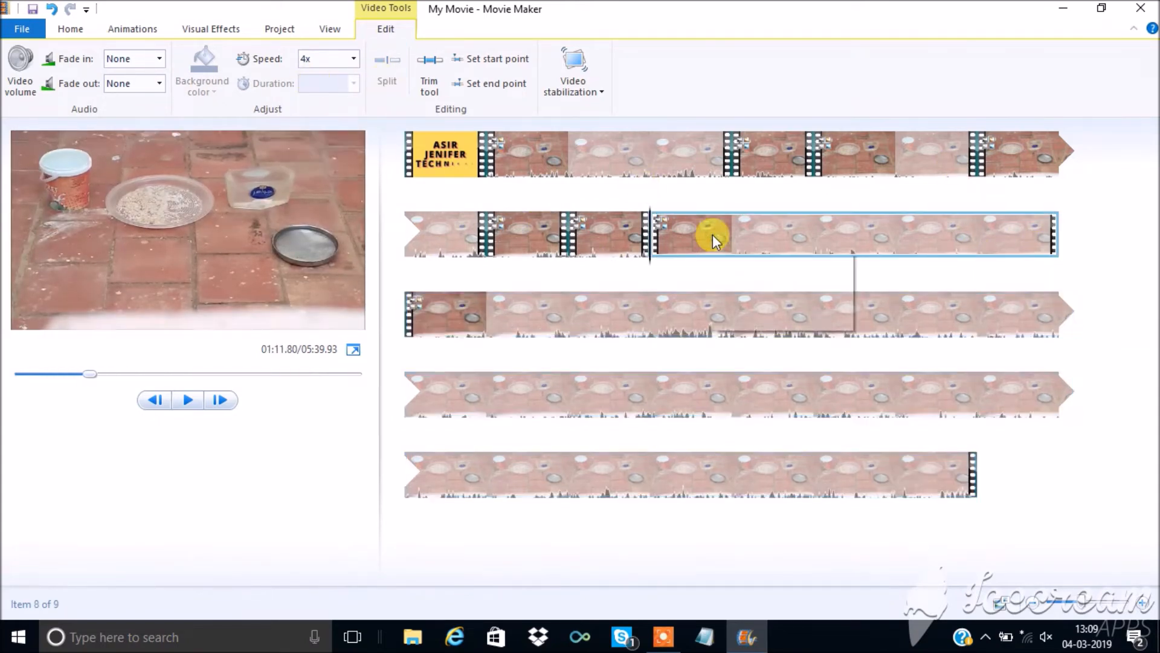
# Split the last segment at 01:14.97 and remove all the footage that follows the cut
pyautogui.click(195, 407)
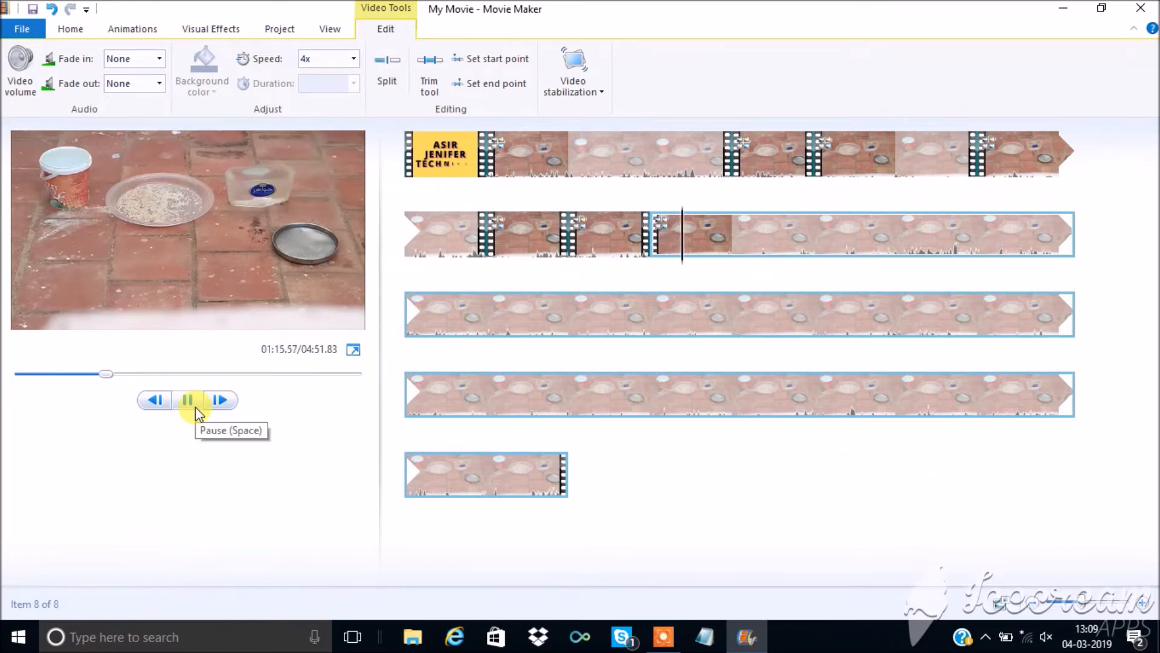
pyautogui.click(651, 242)
pyautogui.click(669, 242)
pyautogui.click(386, 71)
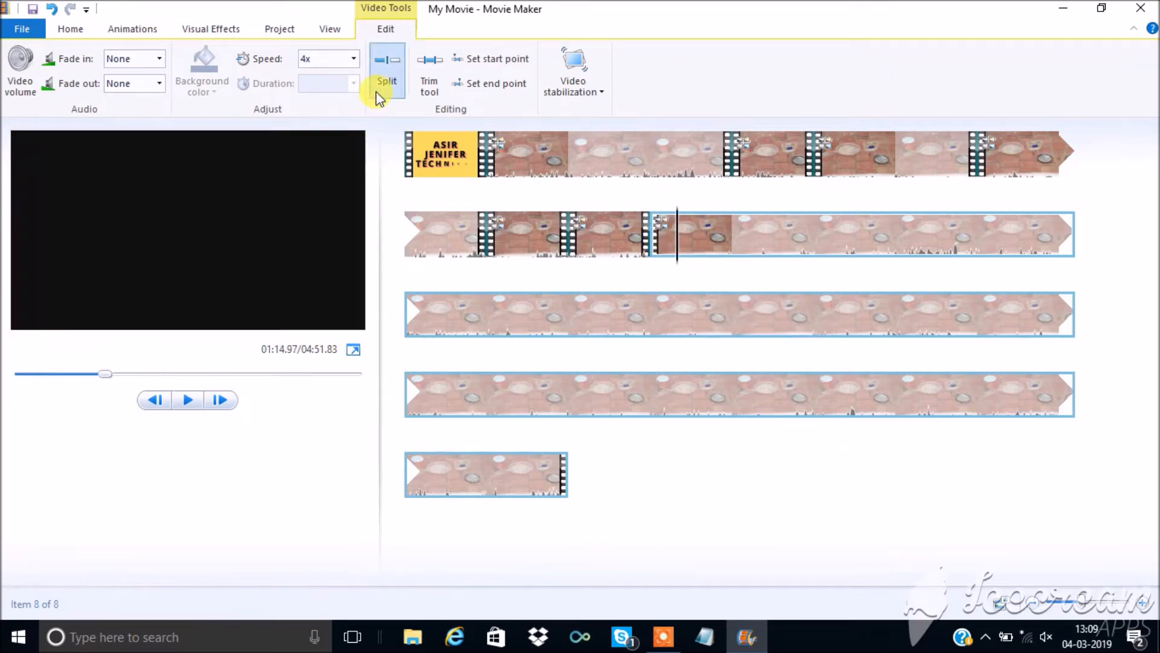
pyautogui.click(410, 305)
pyautogui.click(772, 394)
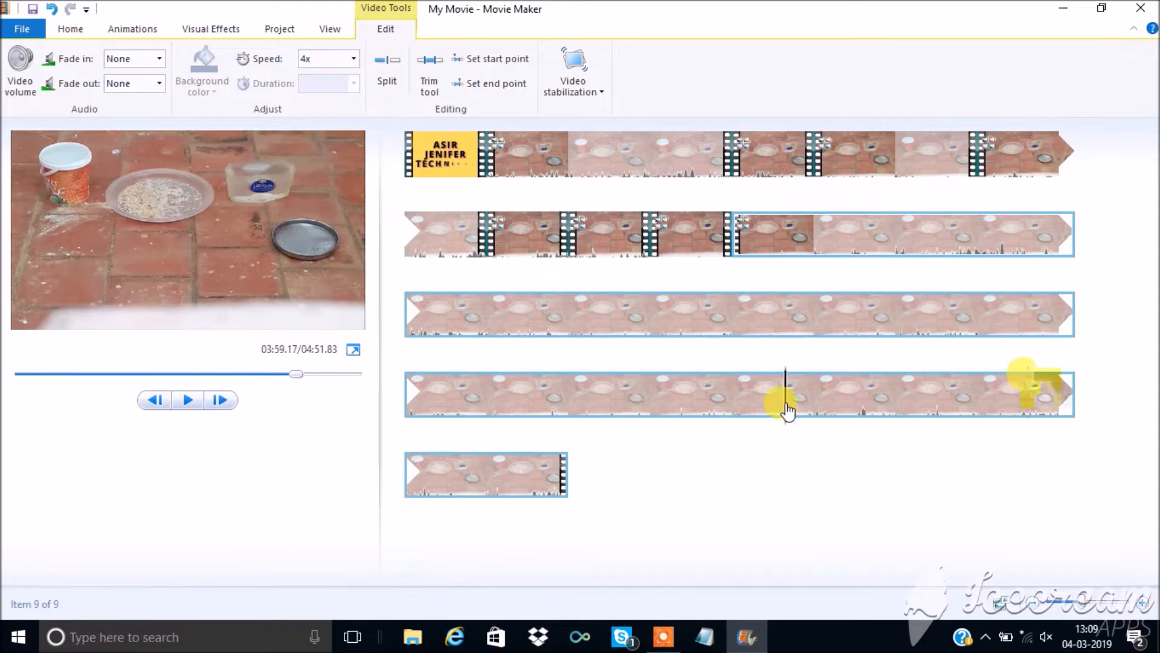
pyautogui.click(415, 466)
pyautogui.rightClick(562, 400)
pyautogui.click(610, 503)
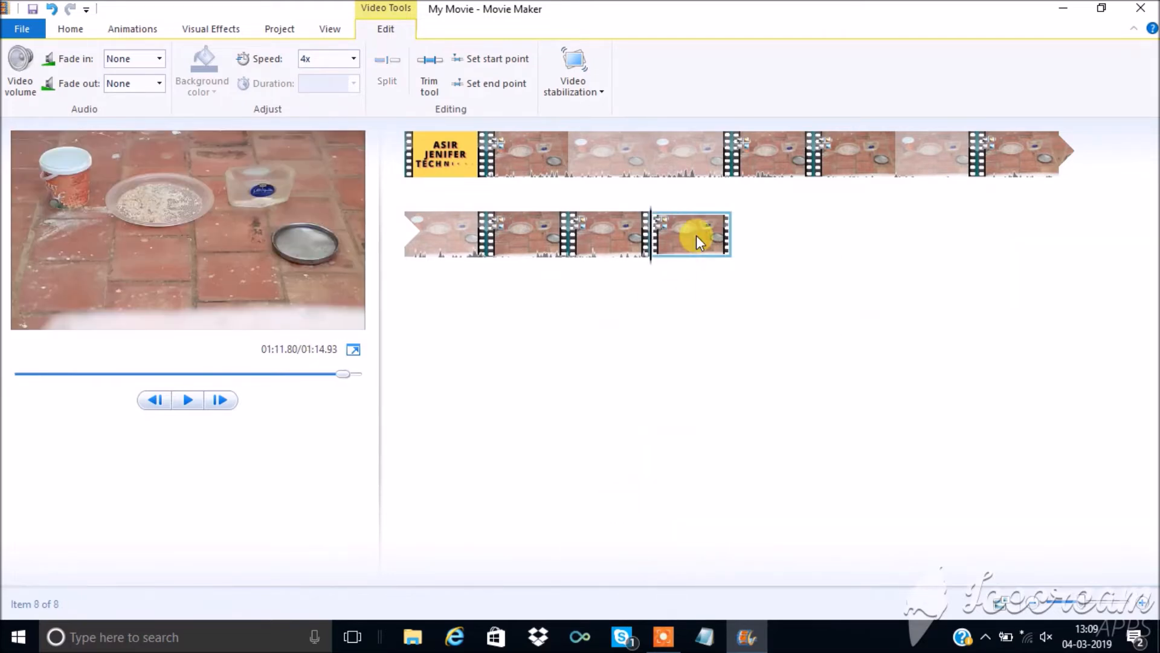
# Add the closing clips LEGEND_20190213_211937.mp4 and LEGEND_20180917_240758.mp4 from the Videos folder
pyautogui.click(70, 28)
pyautogui.click(117, 61)
pyautogui.click(93, 311)
pyautogui.scroll(-5, 599, 278)
pyautogui.click(669, 417)
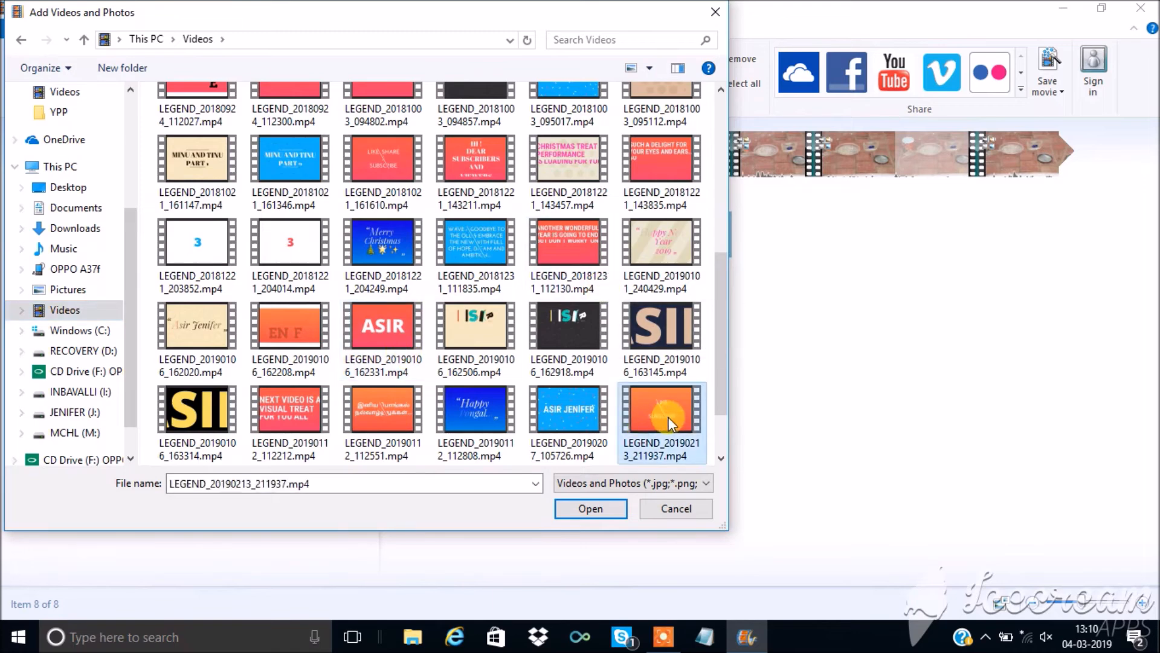
pyautogui.click(720, 89)
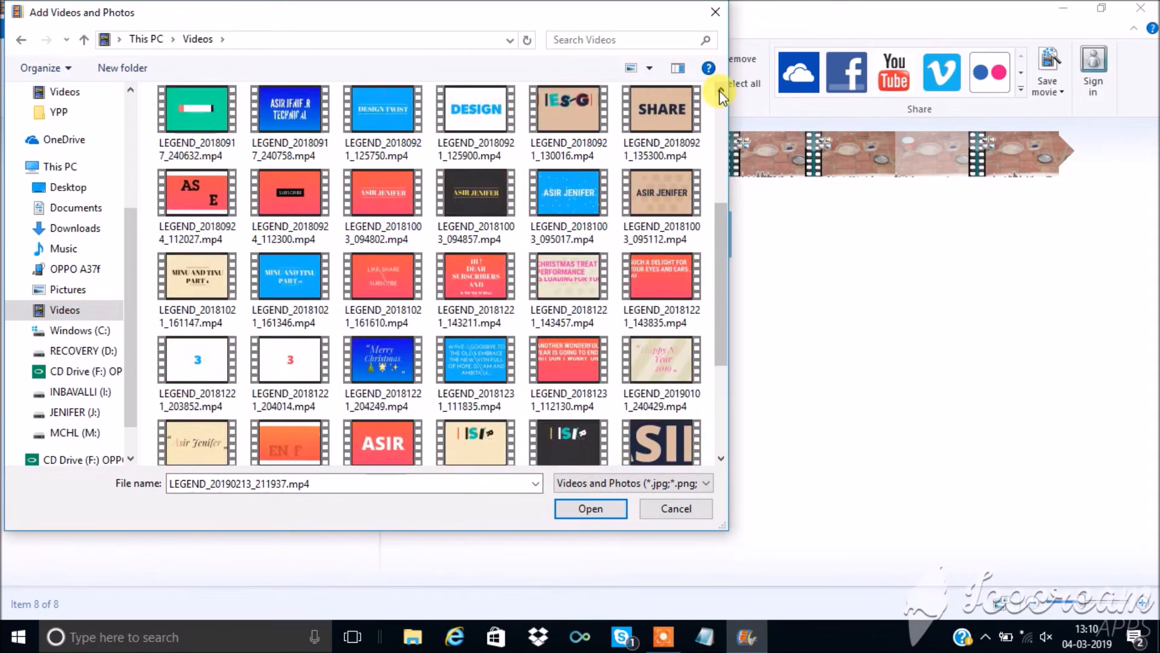
pyautogui.click(720, 89)
pyautogui.keyDown('ctrl'); pyautogui.click(290, 192); pyautogui.keyUp('ctrl')
pyautogui.click(575, 508)
# Move the blue title clip to the end of the timeline, after the orange clip, and play both closing clips
pyautogui.moveTo(773, 235); pyautogui.dragTo(933, 243)
pyautogui.click(751, 236)
pyautogui.press('space')
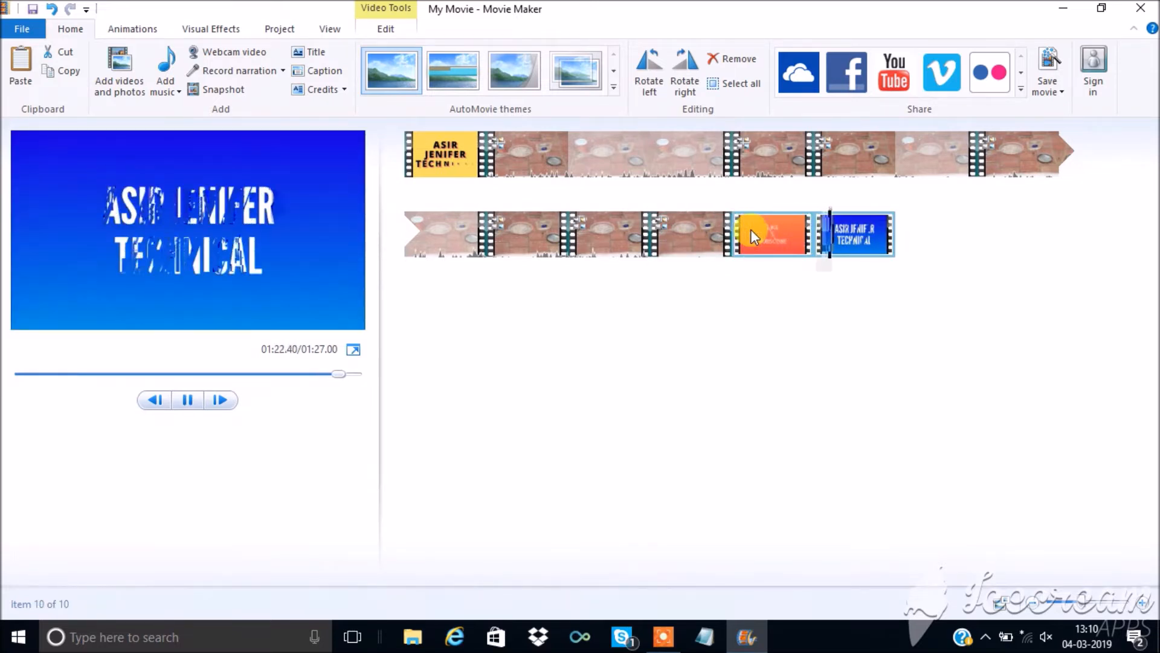
# Add Fond_Memories.mp3 from the Youtube music folder as background music at the start of the yellow intro clip
pyautogui.click(428, 162)
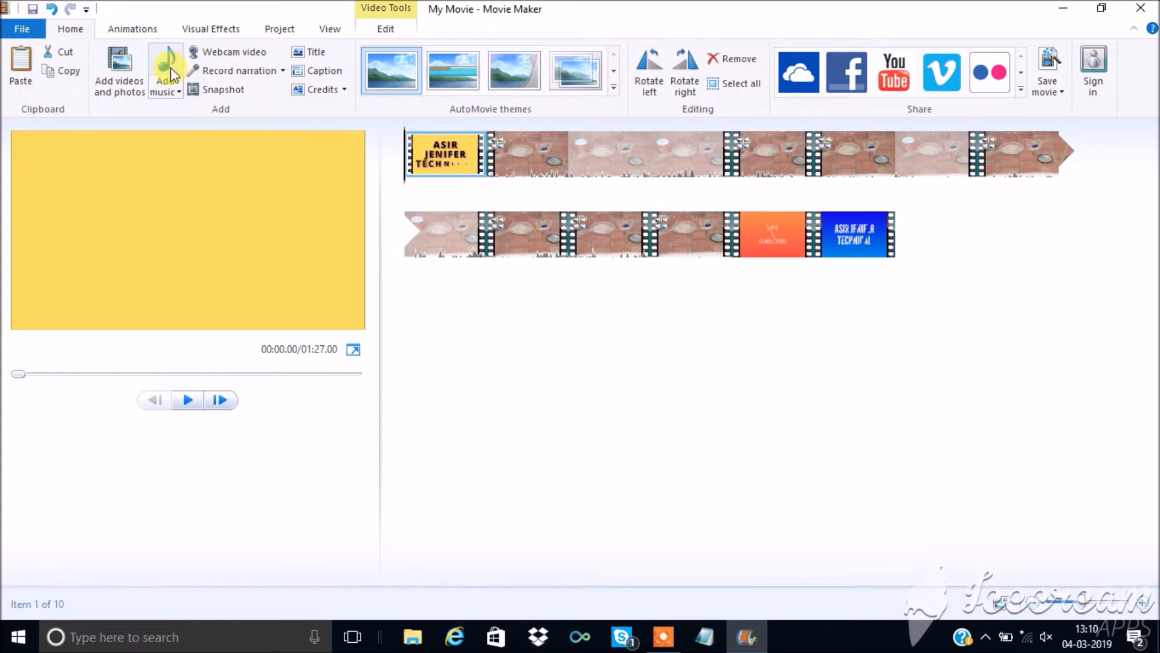
pyautogui.click(170, 93)
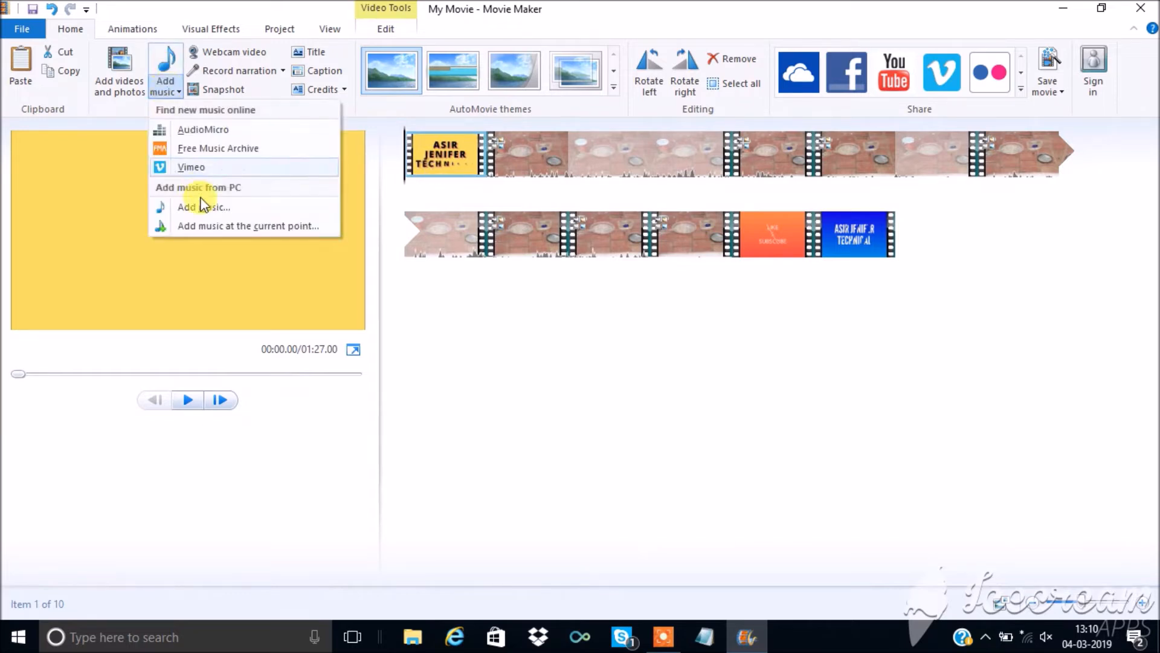
pyautogui.click(217, 226)
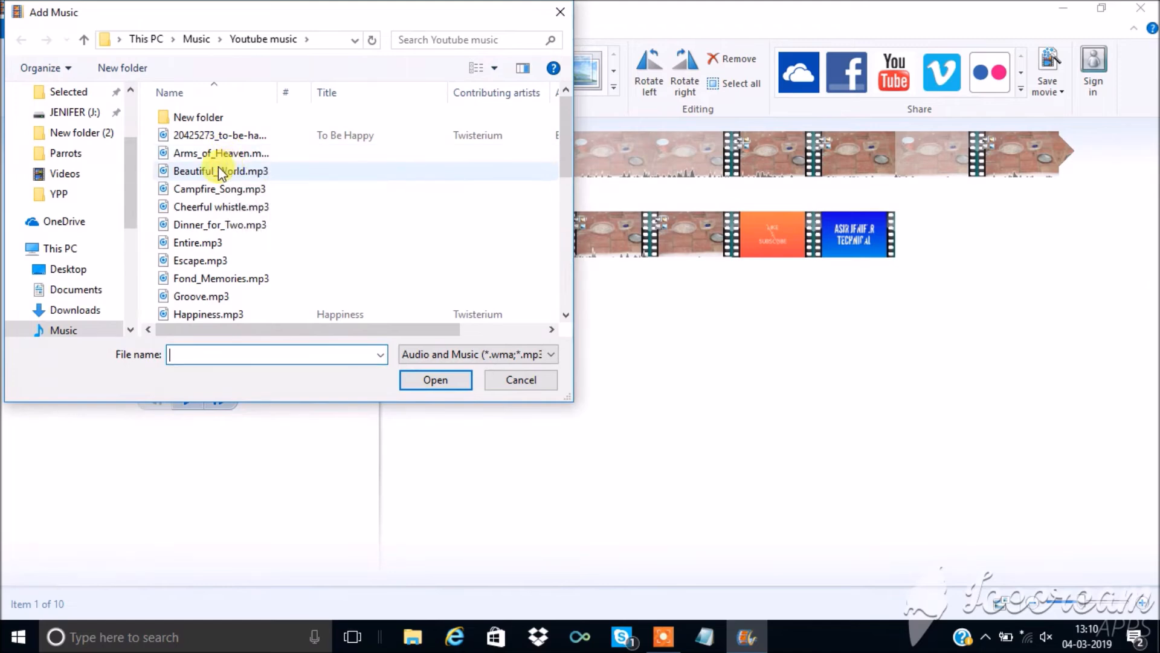
pyautogui.click(190, 278)
pyautogui.click(446, 377)
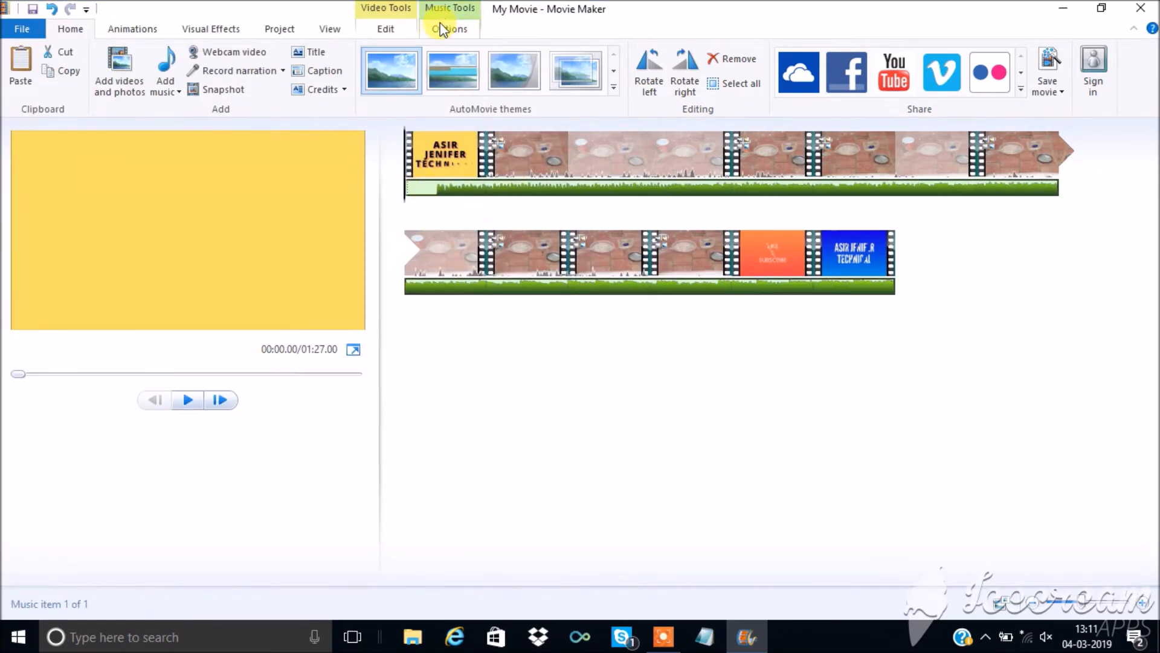
# Set the music's start point to 2.19 s and play the intro with the trimmed music
pyautogui.click(420, 66)
pyautogui.moveTo(419, 66); pyautogui.dragTo(419, 66)
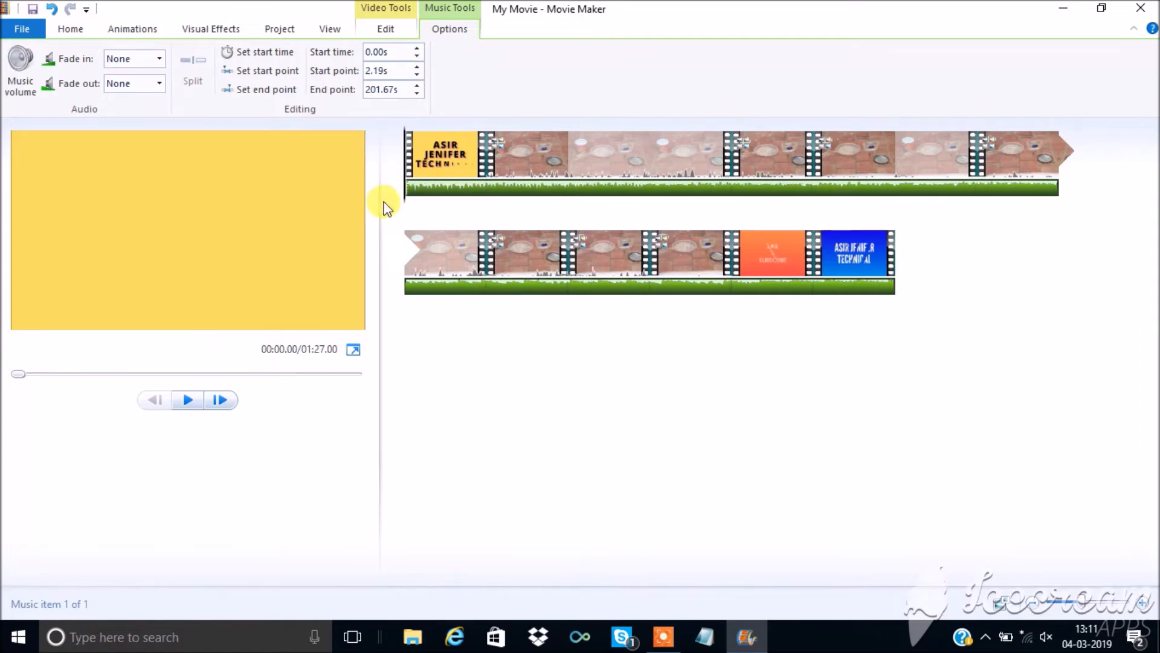
pyautogui.click(188, 400)
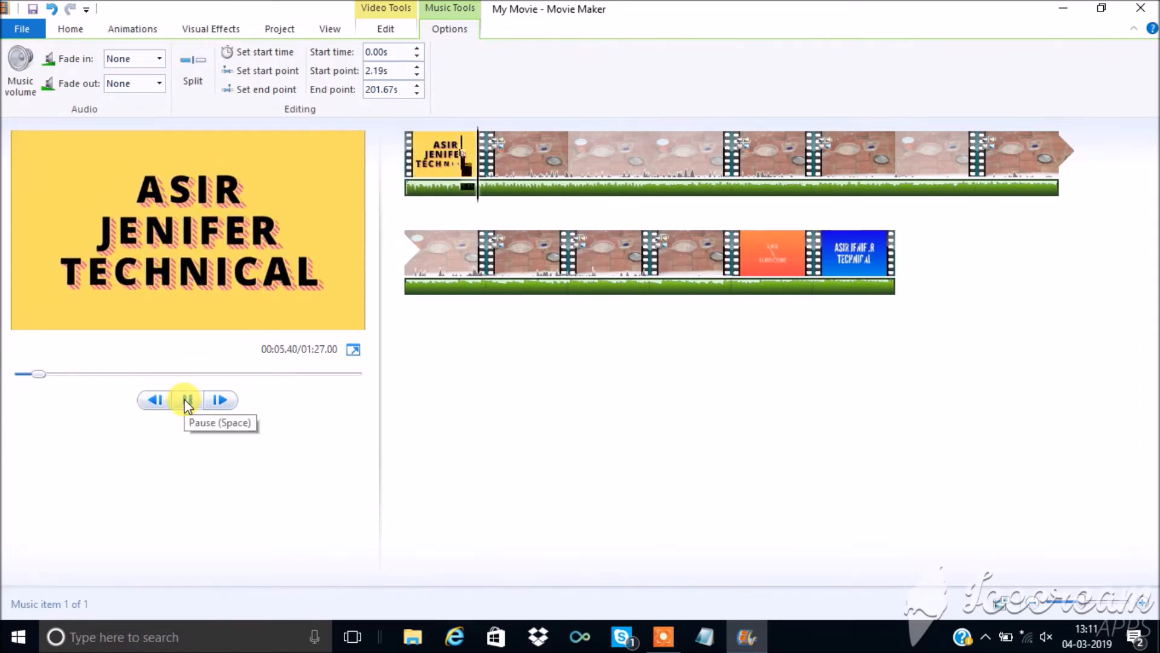
# Set the intro music's end point to 8.19 s so it covers only the yellow title clip
pyautogui.click(414, 188)
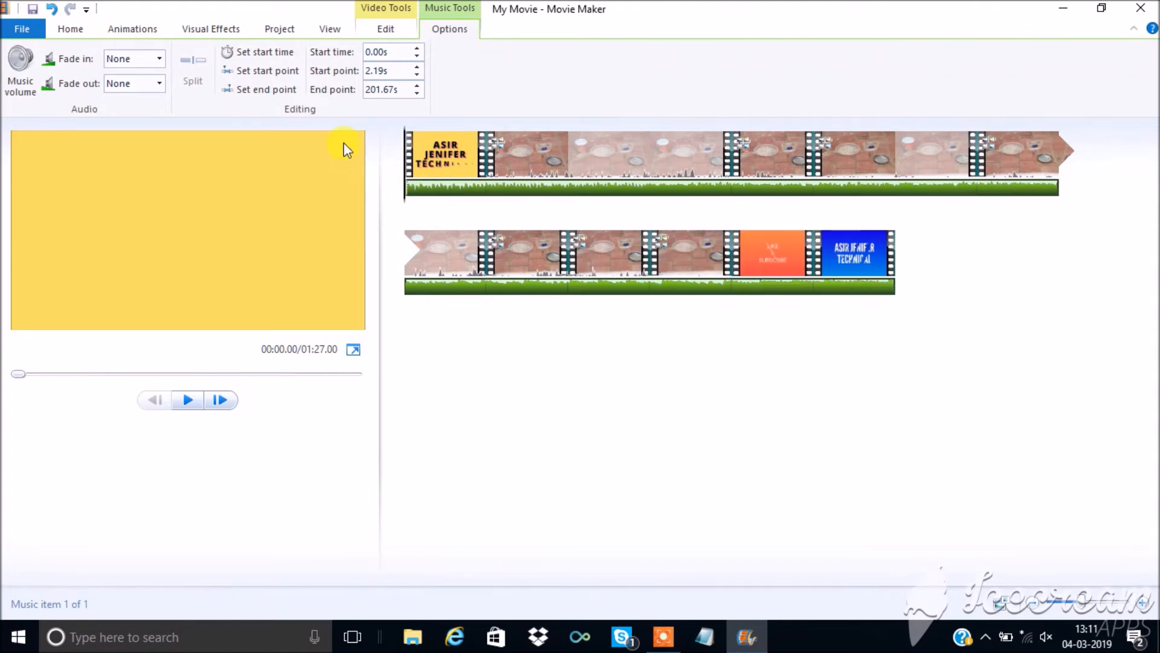
pyautogui.click(417, 93)
pyautogui.write('8.19')
pyautogui.press('Return')
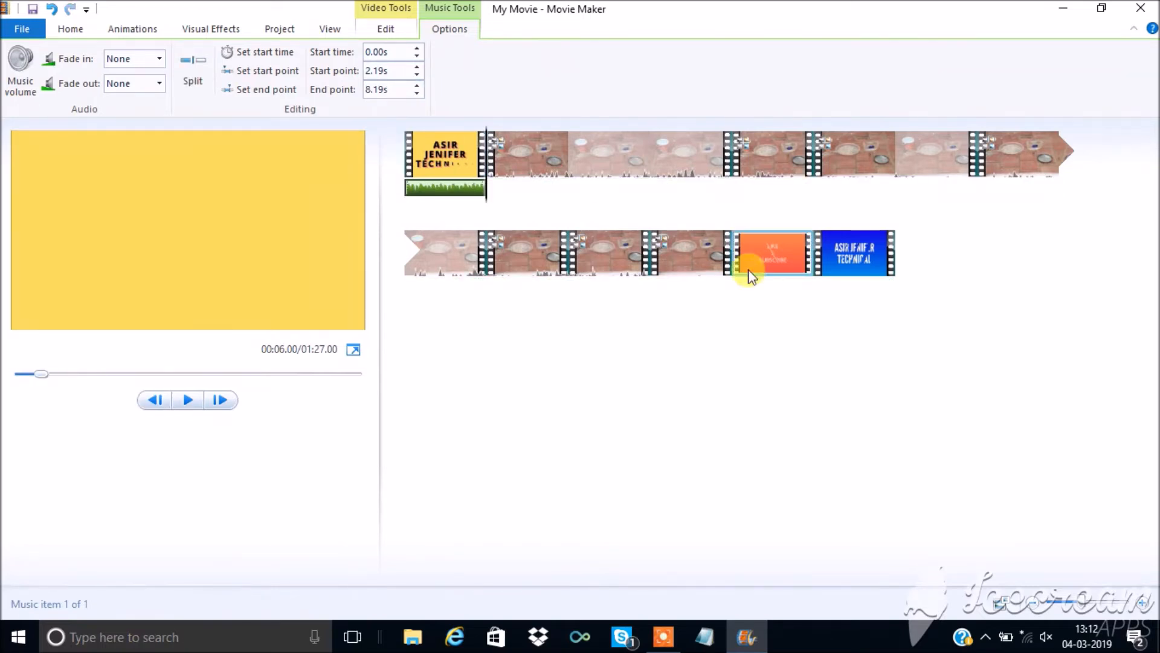
# Add Groove.mp3 from the Youtube music folder at the start of the orange closing clip, and play both closing clips
pyautogui.click(753, 272)
pyautogui.click(172, 88)
pyautogui.click(233, 230)
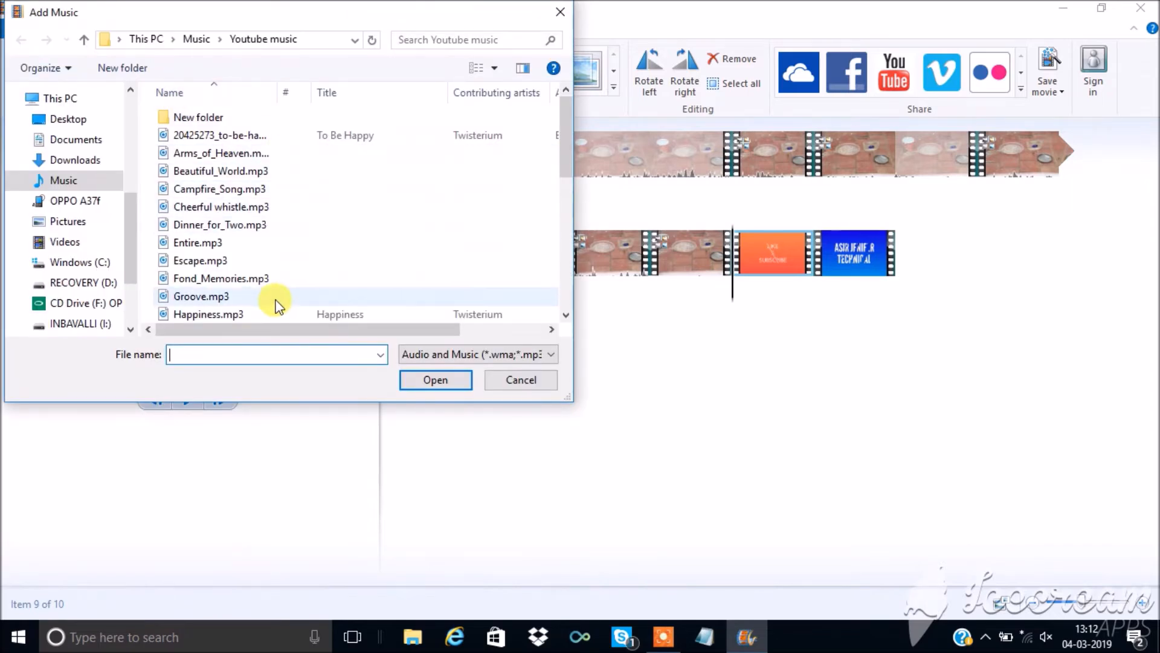
pyautogui.scroll(-1, 278, 302)
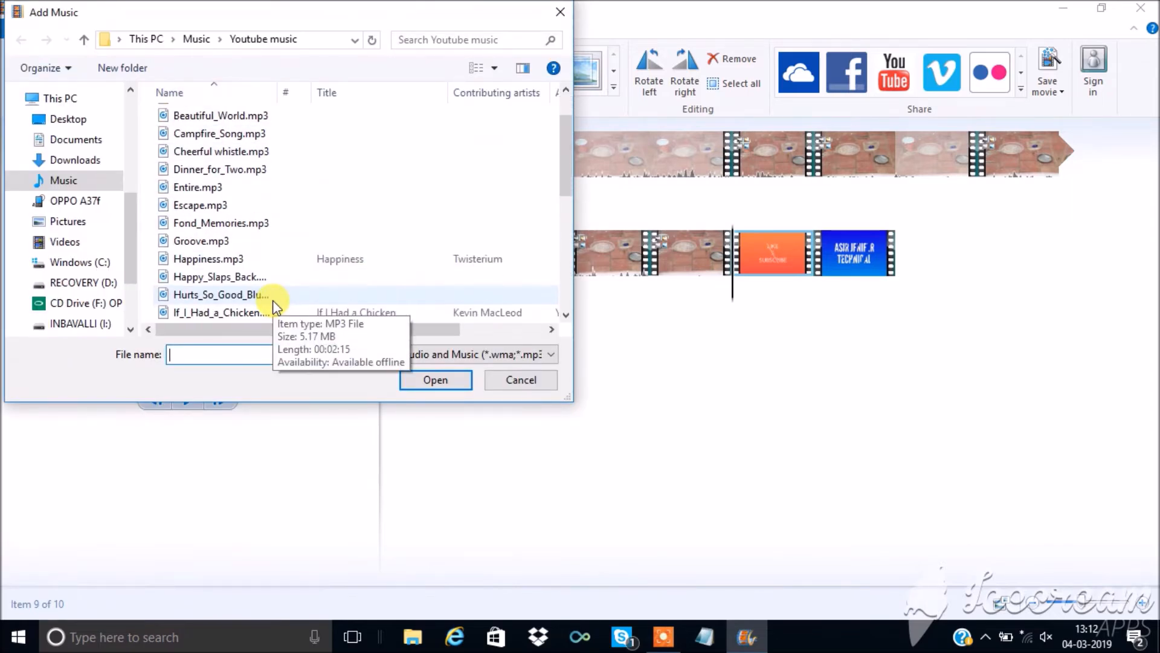
pyautogui.click(256, 242)
pyautogui.click(434, 381)
pyautogui.click(188, 400)
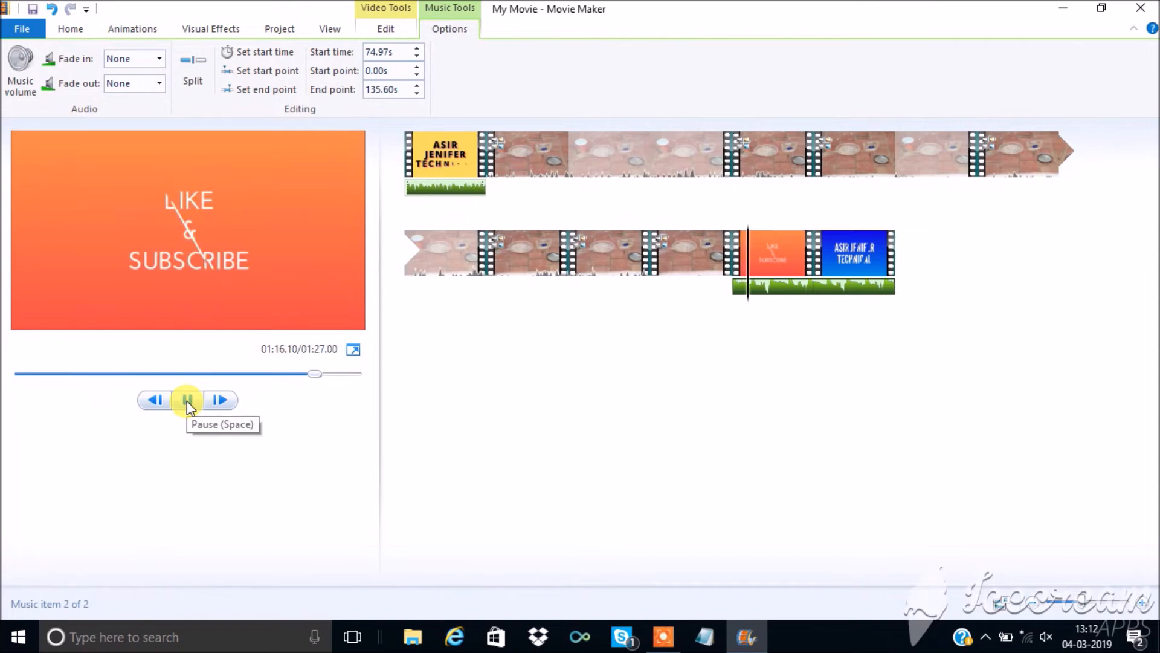
pyautogui.click(187, 401)
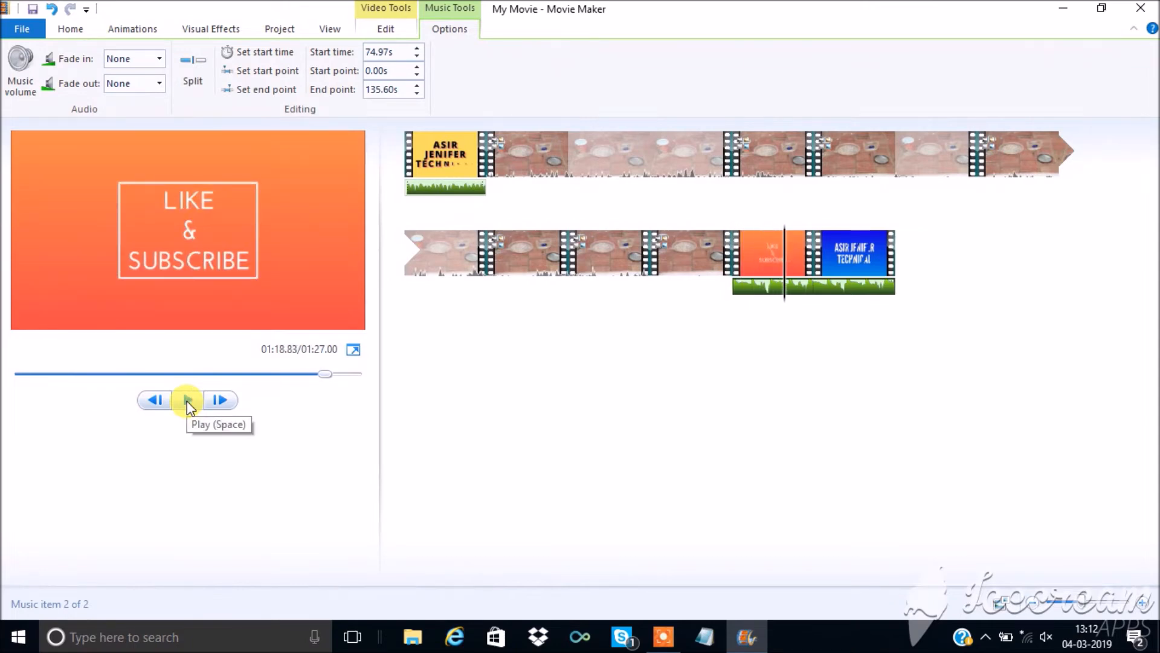
pyautogui.click(186, 401)
pyautogui.click(748, 248)
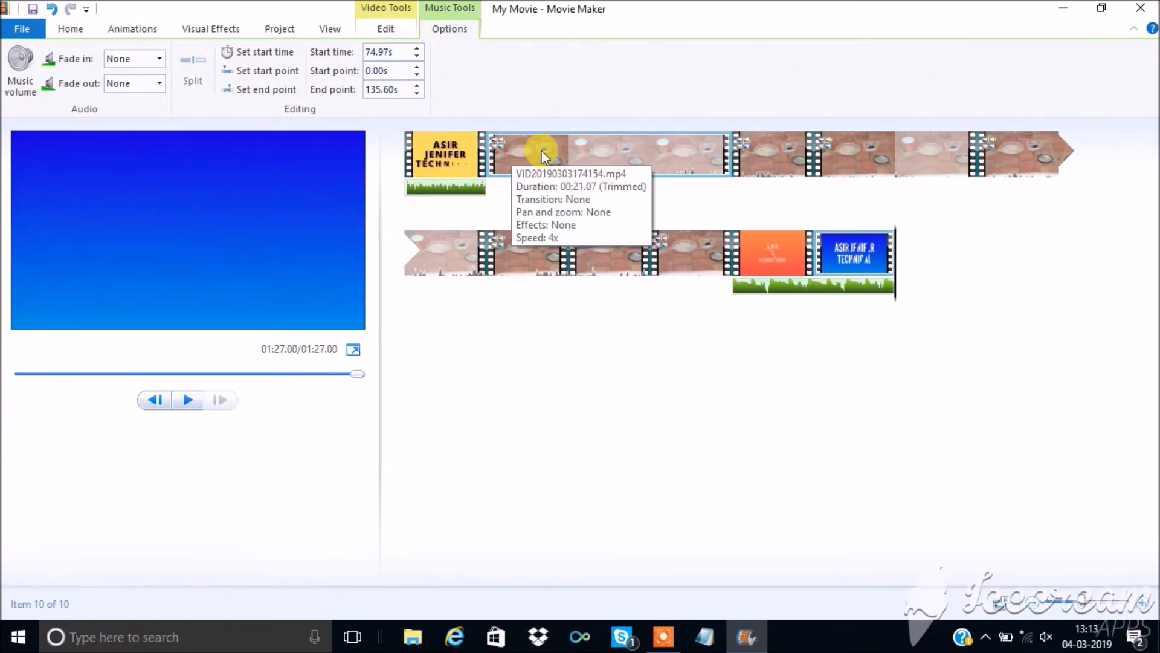
# Take a snapshot of the frame at about 00:13.07 in the first bird segment and save it as a PNG in Pictures
pyautogui.click(568, 156)
pyautogui.click(241, 92)
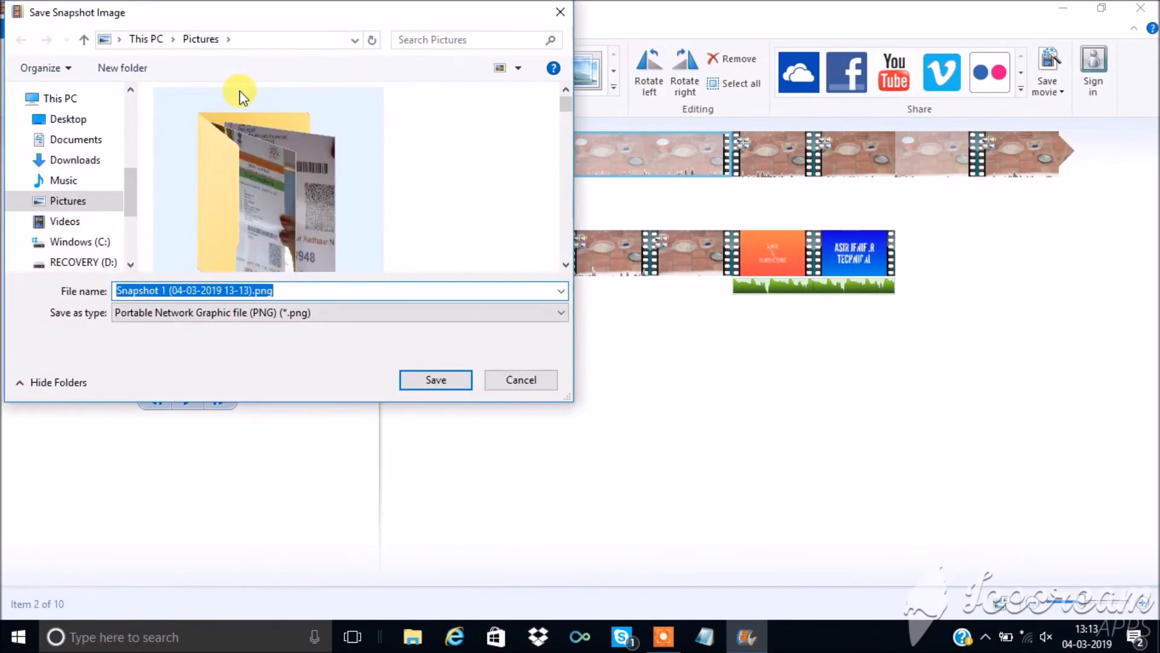
pyautogui.click(436, 380)
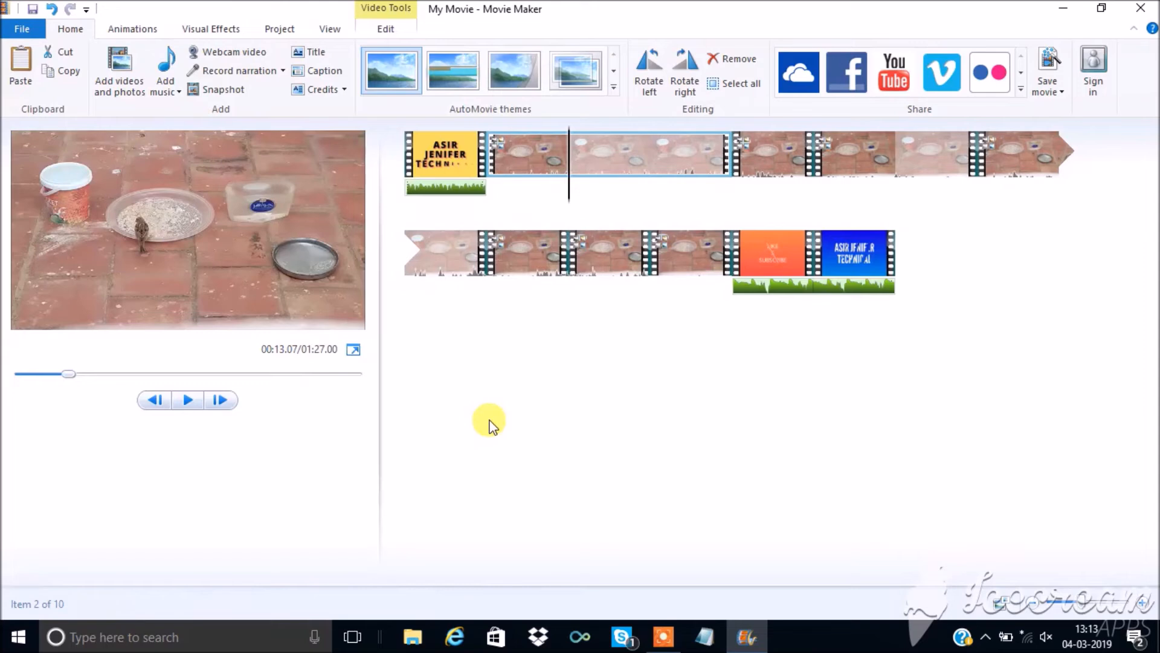
# Save another PNG snapshot of the same frame in the Alpha folder, and remove the inserted snapshot image from the timeline
pyautogui.click(236, 91)
pyautogui.doubleClick(310, 194)
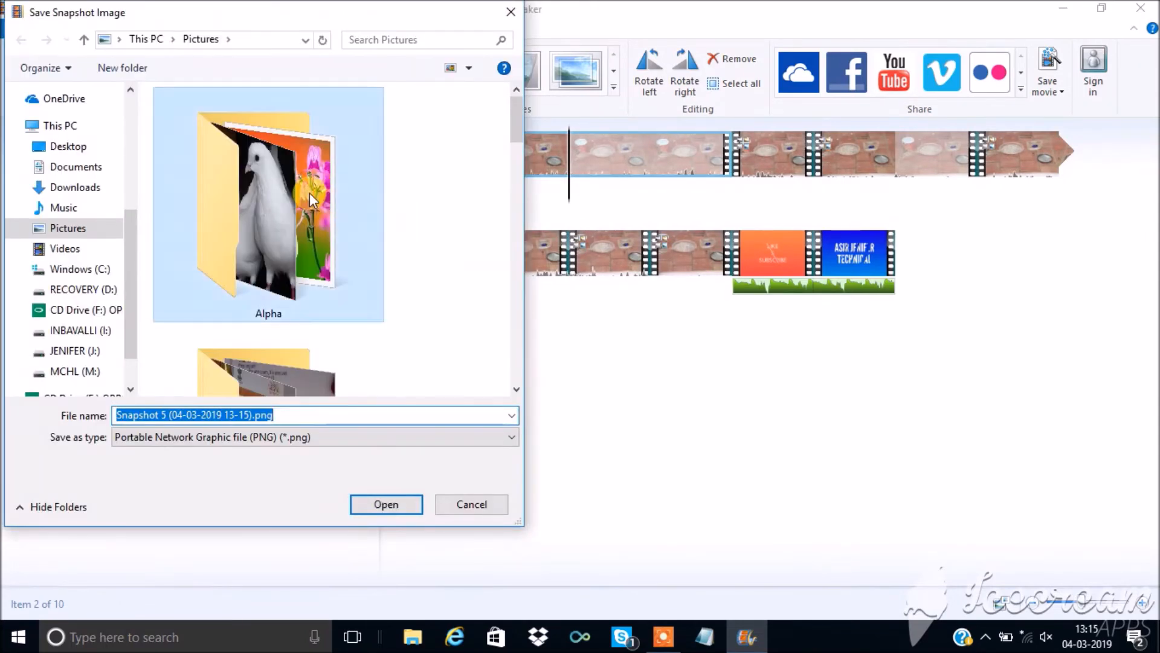
pyautogui.click(376, 505)
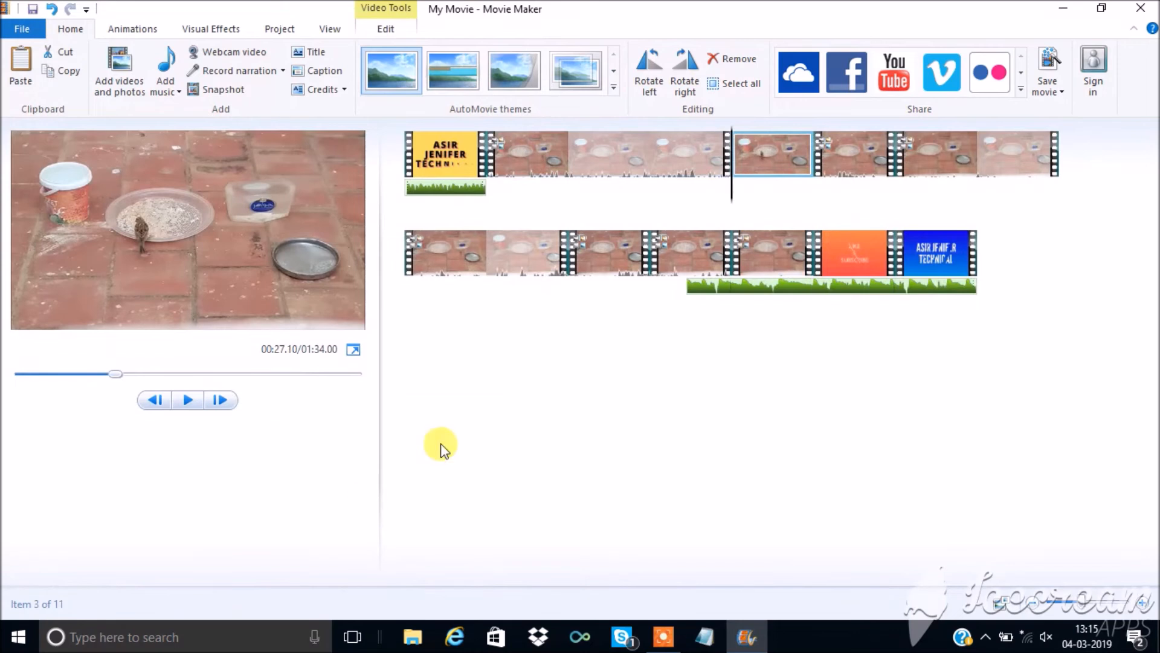
pyautogui.press('Delete')
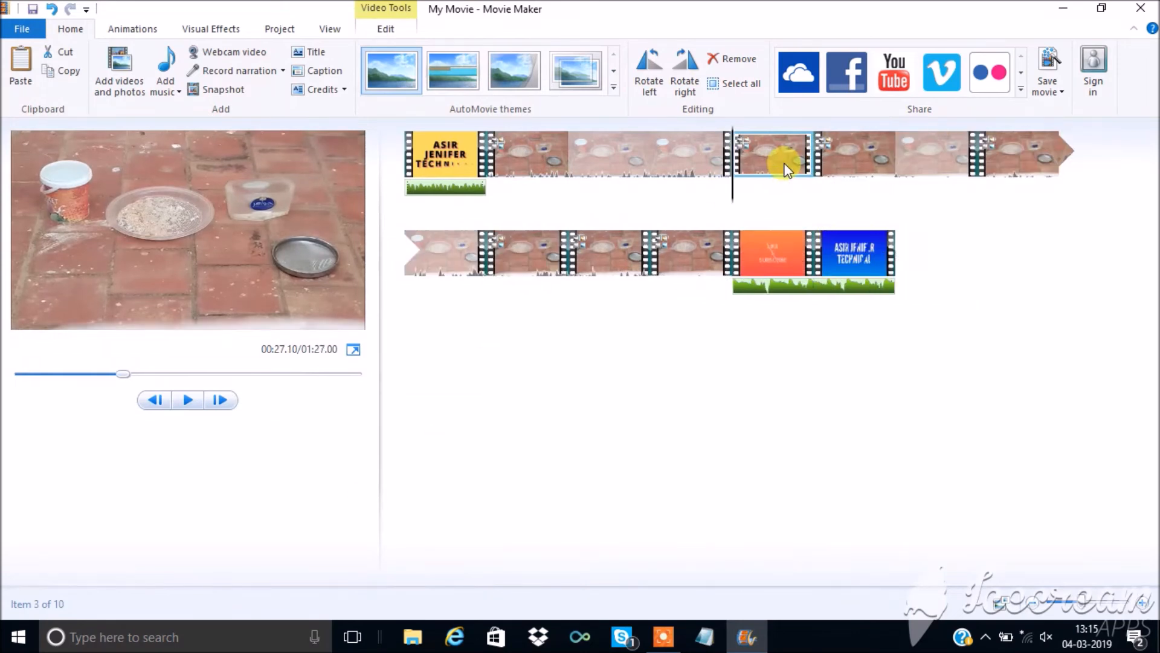
# Export the movie to the YPP folder as an MPEG-4 video named Sparrow in terrace, and dismiss the security notification
pyautogui.click(35, 32)
pyautogui.moveTo(121, 249)
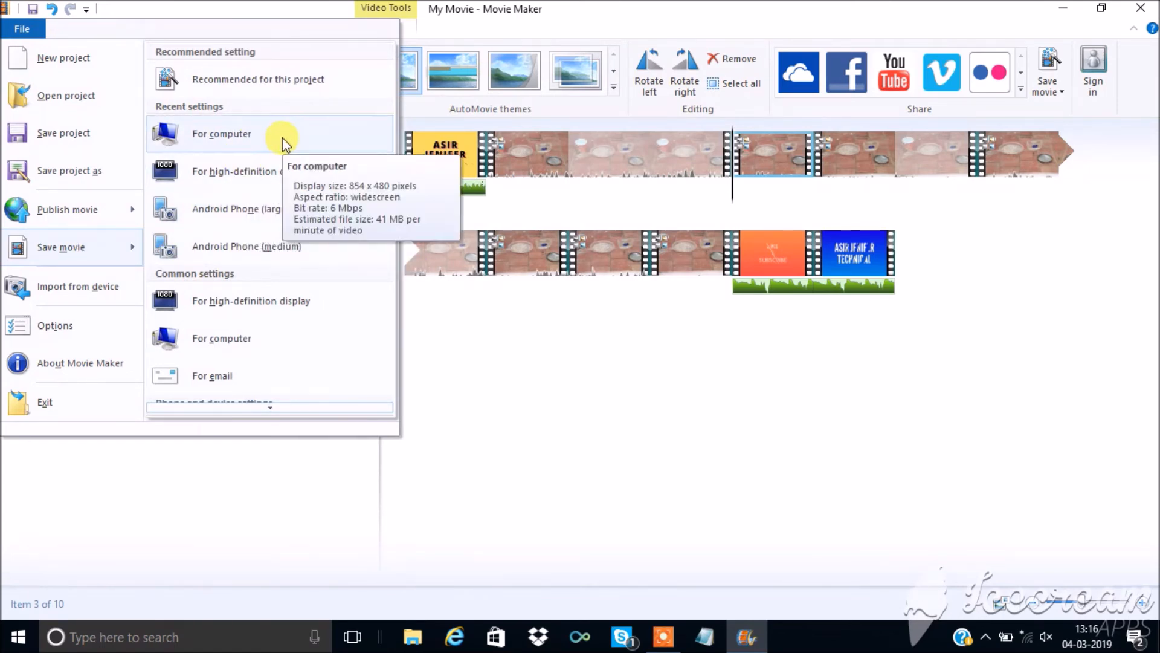
pyautogui.click(254, 158)
pyautogui.write('Sparrow in terrace')
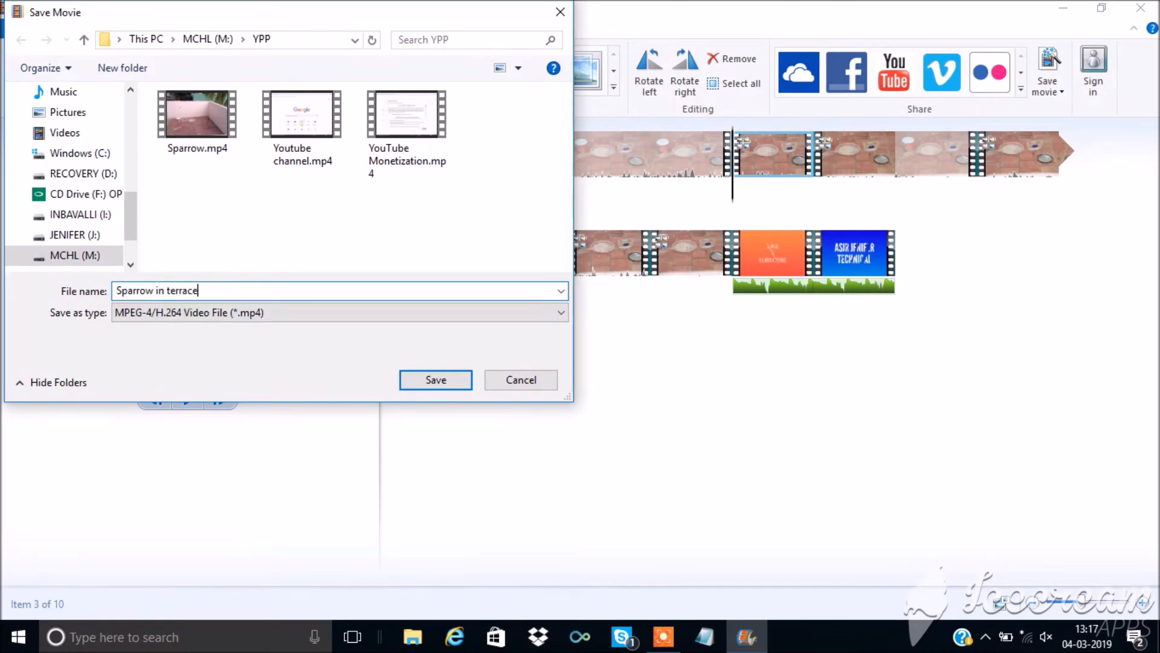
pyautogui.click(411, 382)
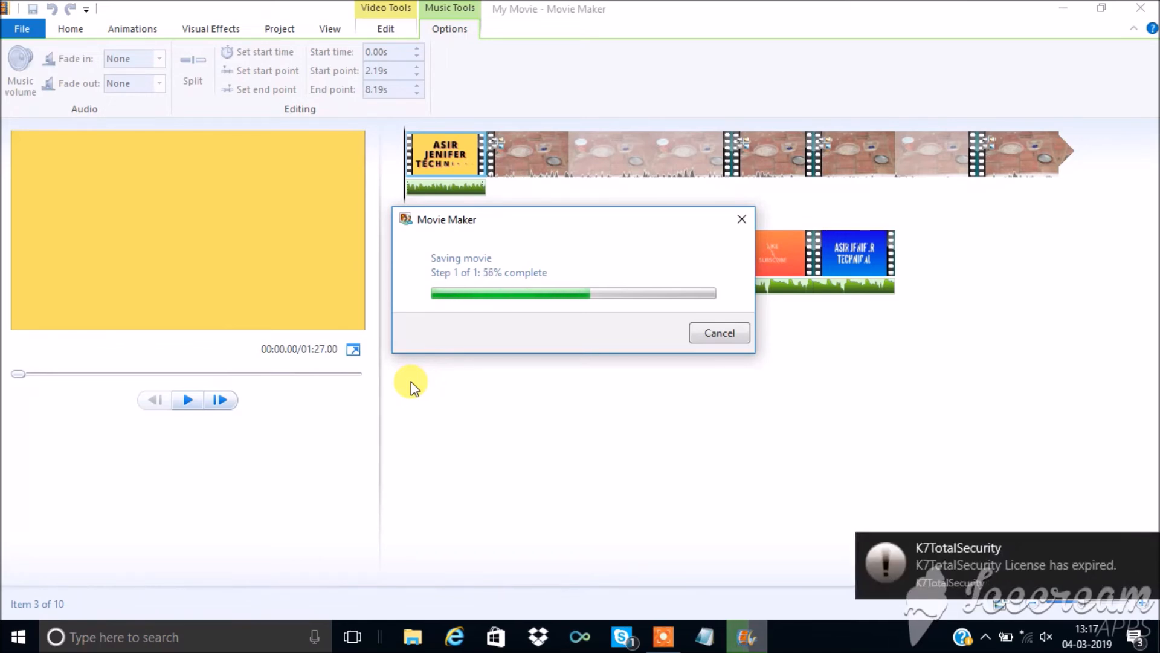
pyautogui.click(1147, 548)
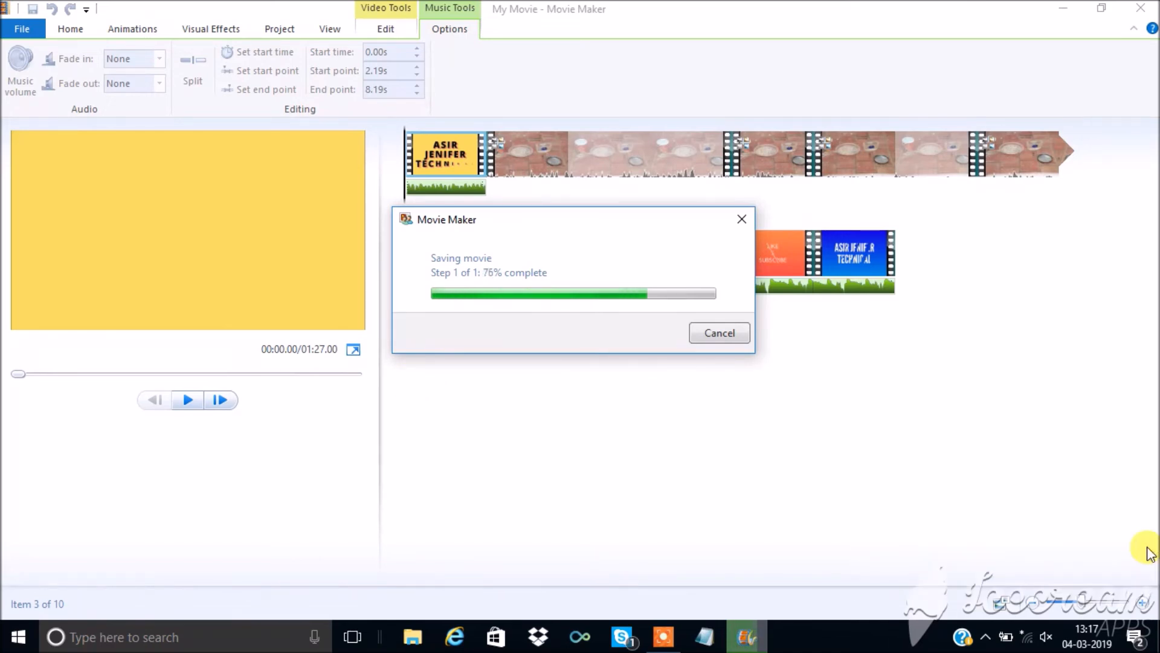